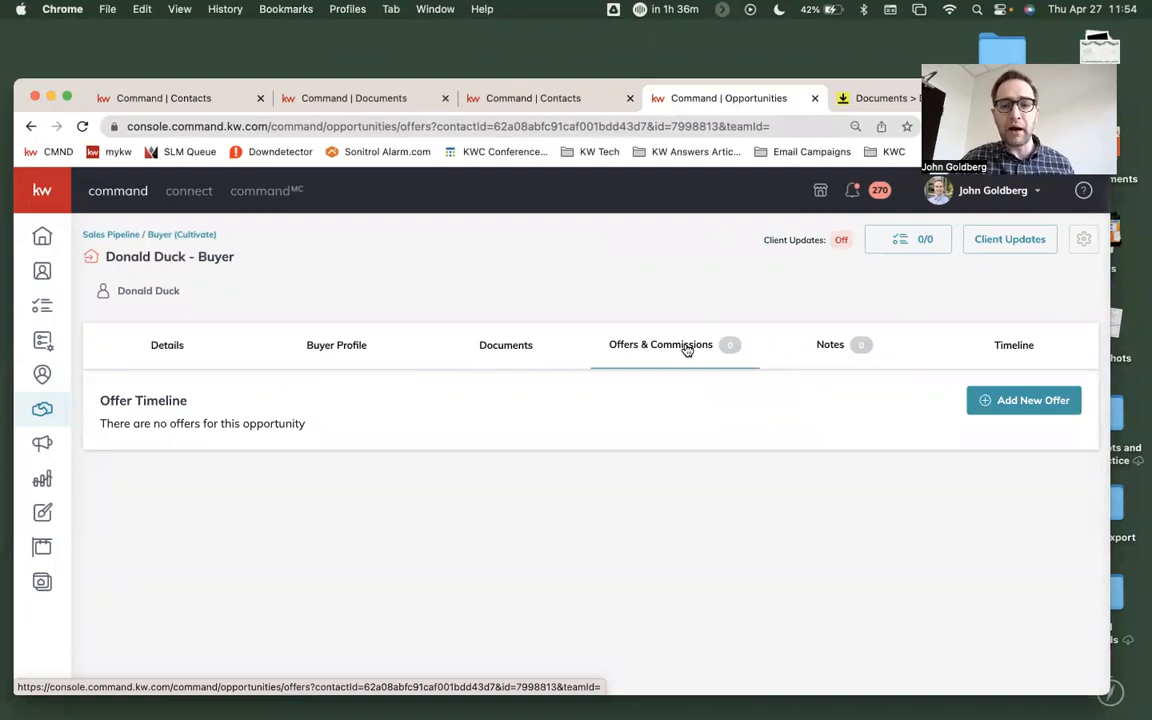
- Add a new offer to the buyer opportunity with the version name Initial Offer
{"action": "left_click", "coordinate": [1034, 404]}
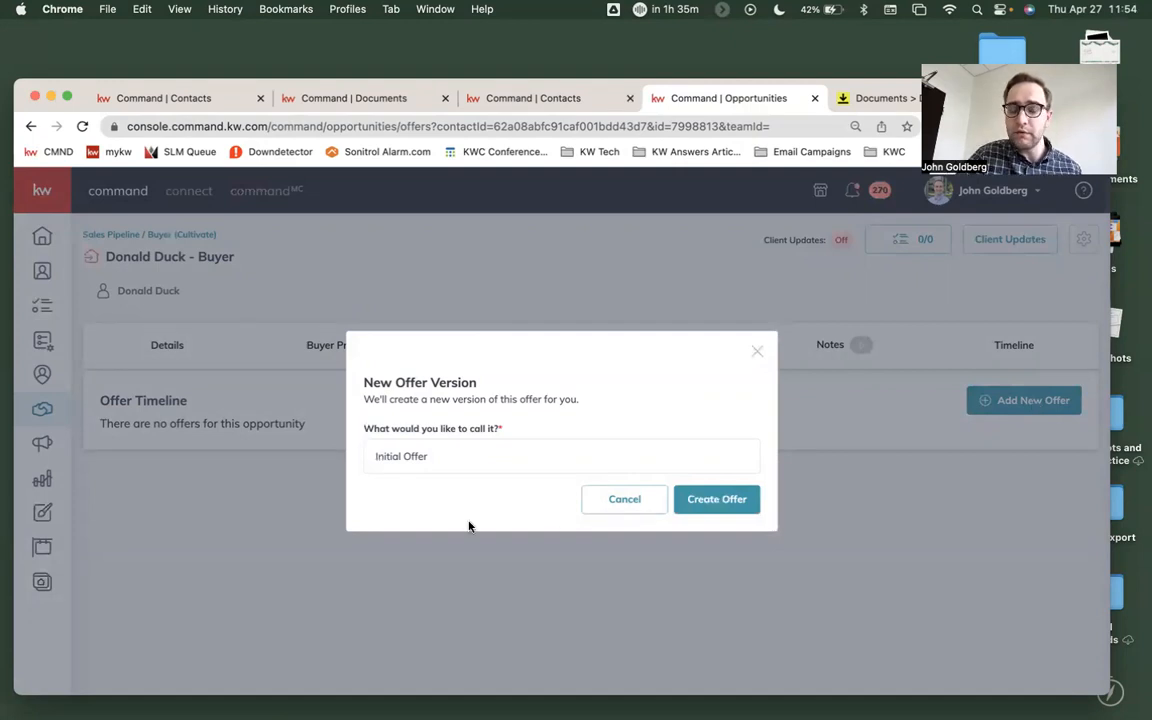
{"action": "left_click", "coordinate": [717, 500]}
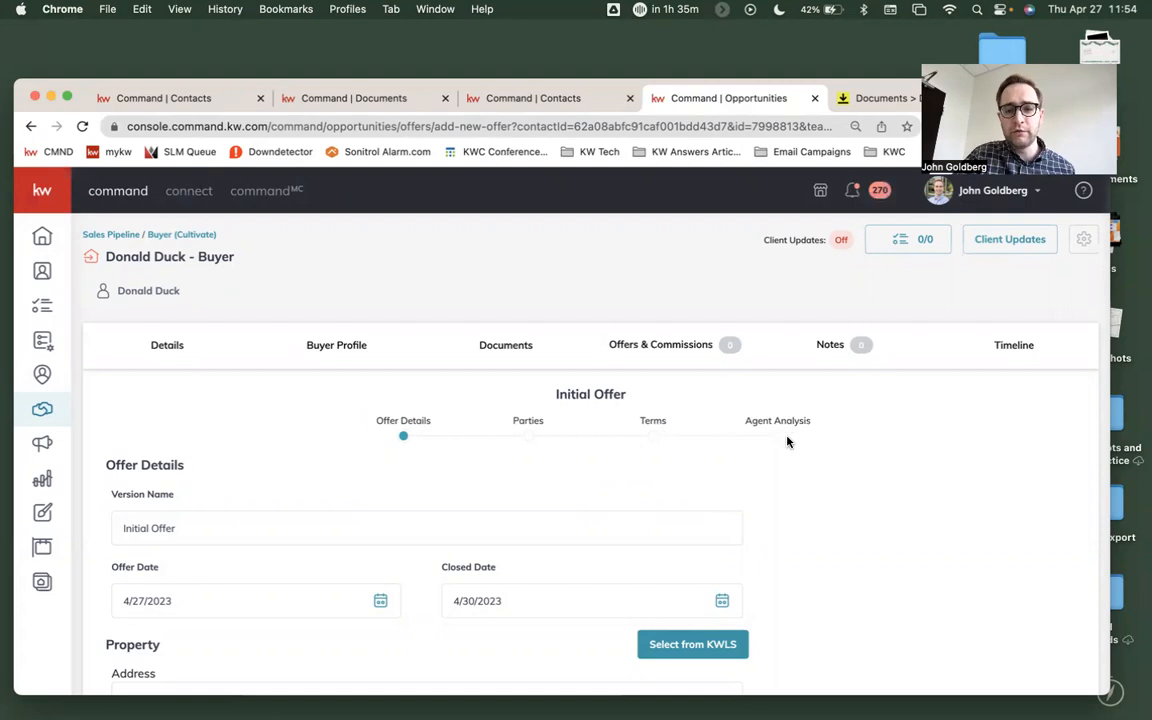
{"action": "scroll", "coordinate": [787, 441], "scroll_direction": "down", "scroll_amount": 3}
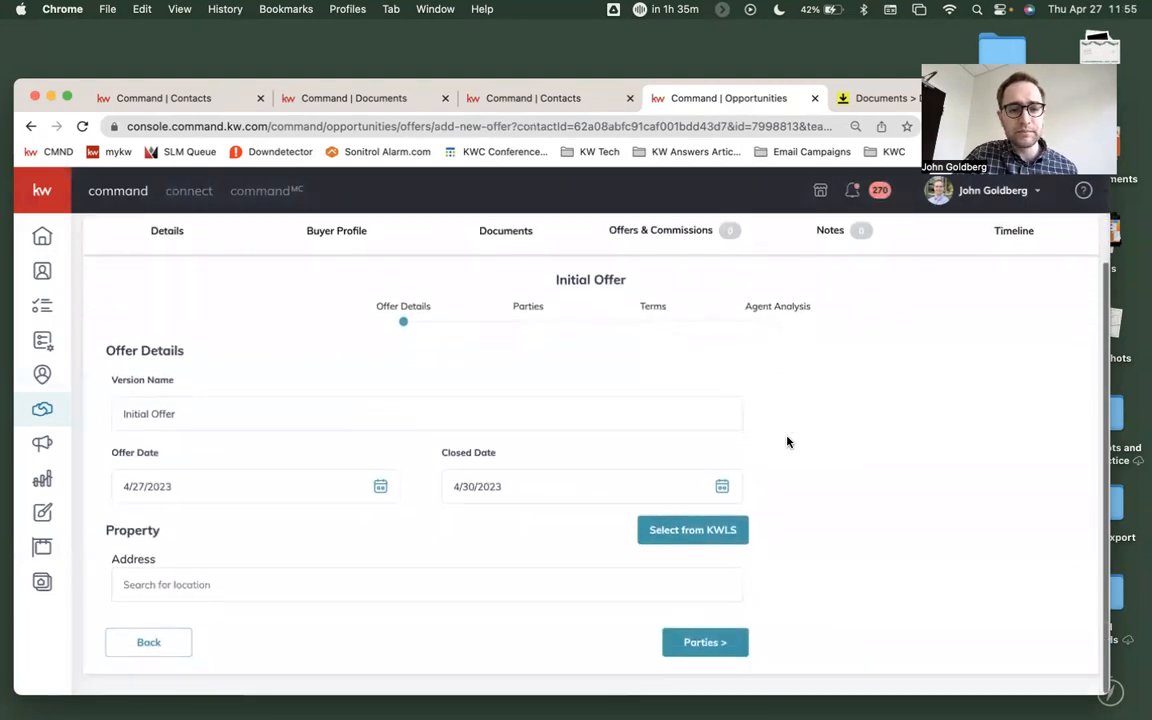
{"action": "left_click", "coordinate": [308, 591]}
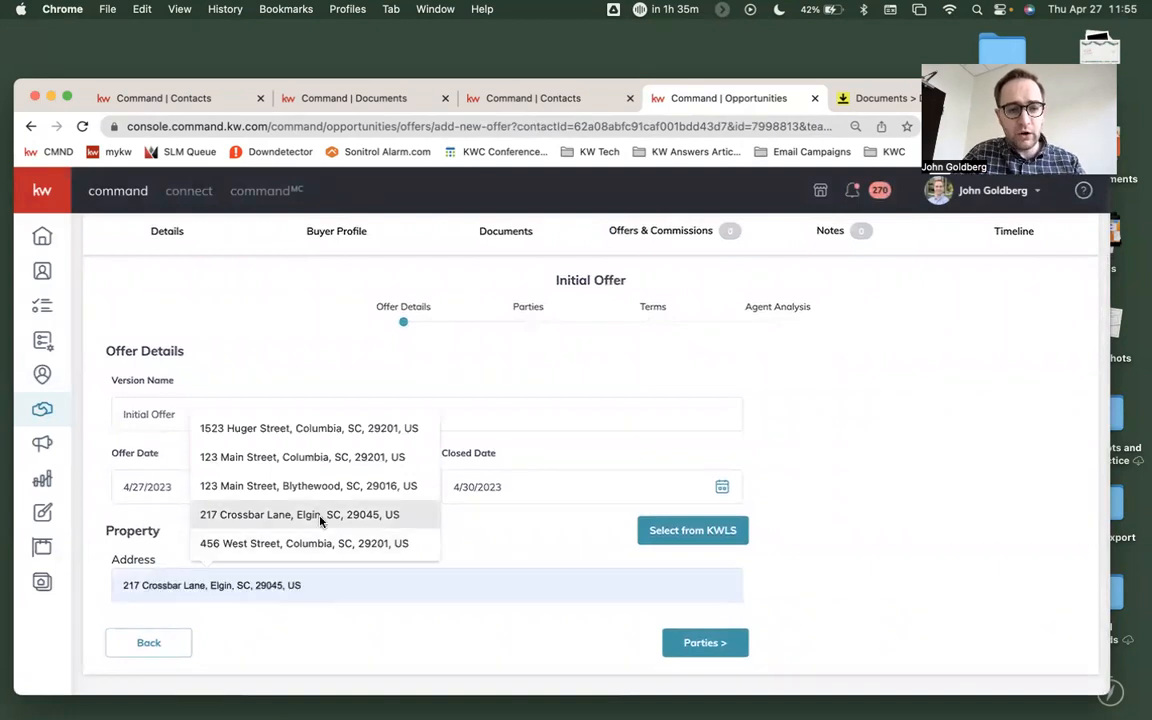
{"action": "left_click", "coordinate": [314, 462]}
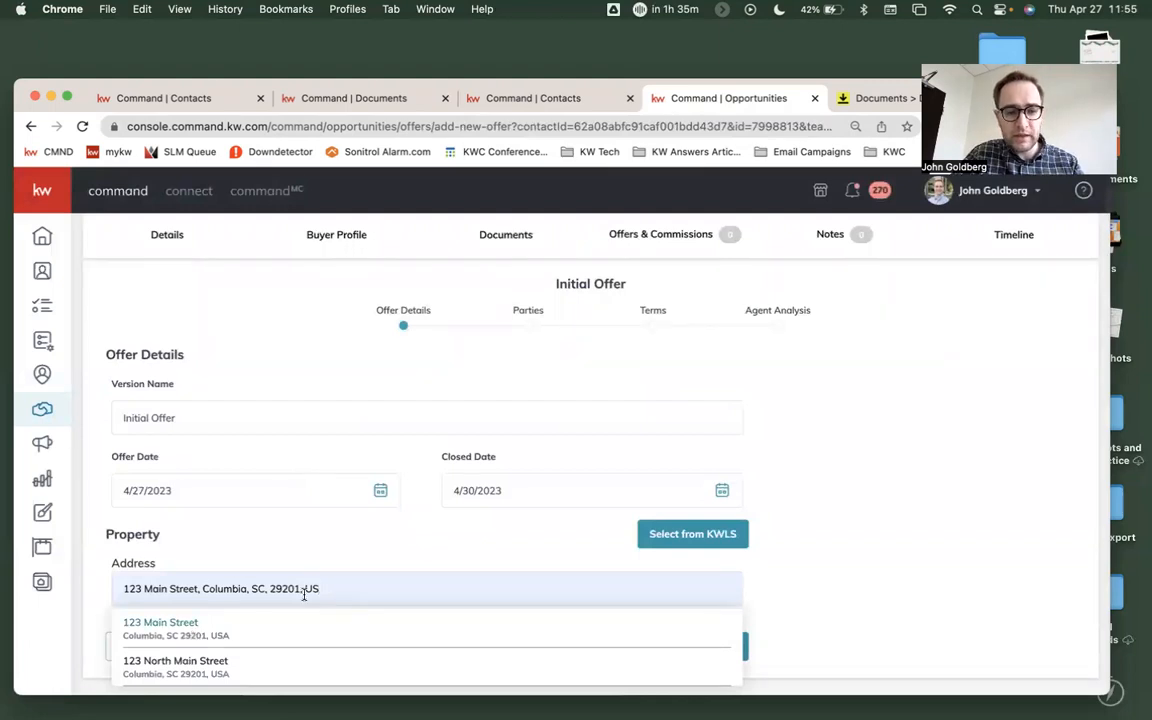
{"action": "left_click_drag", "start_coordinate": [347, 584], "coordinate": [107, 571]}
{"action": "key", "text": "BackSpace"}
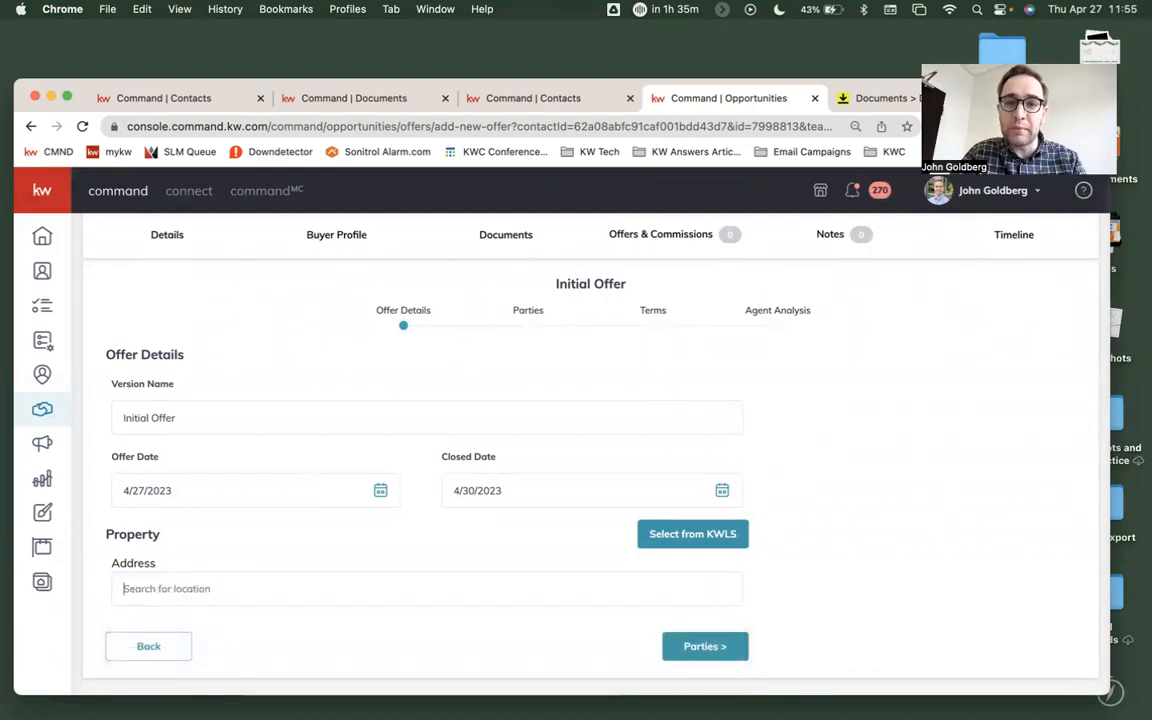
{"action": "type", "text": "xxxxxxxxxxx"}
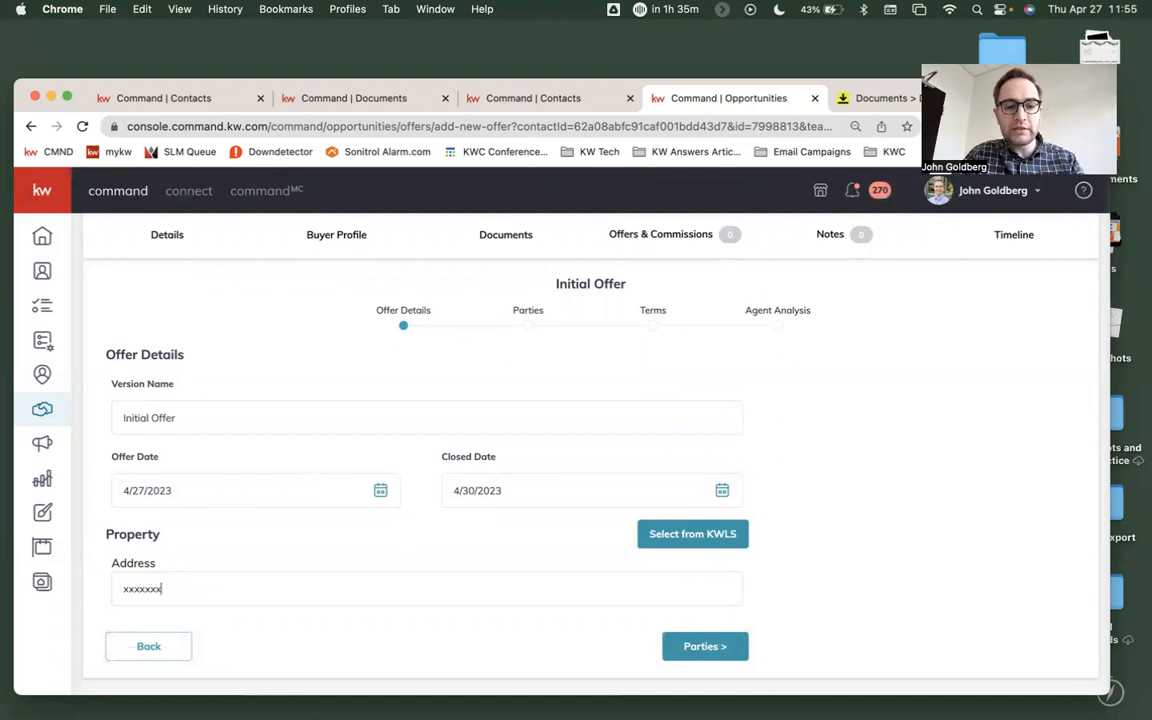
{"action": "type", "text": "xxxxxxxxxxxxxxxx"}
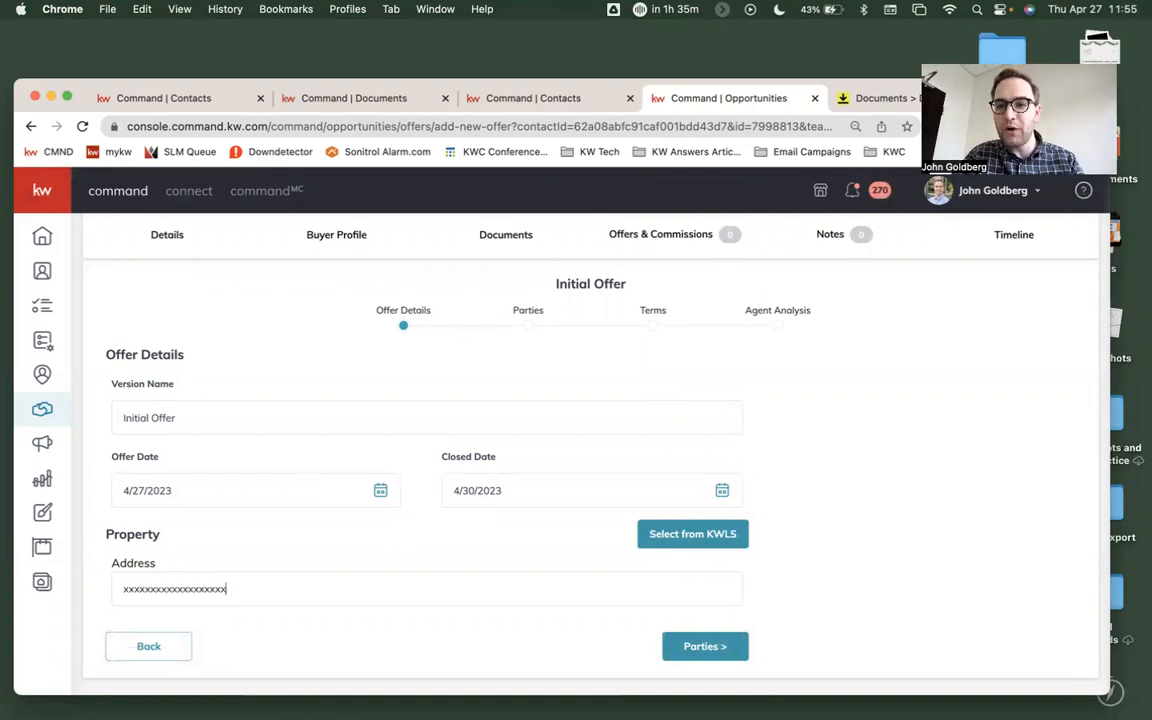
{"action": "scroll", "coordinate": [590, 447], "scroll_direction": "down", "scroll_amount": 1}
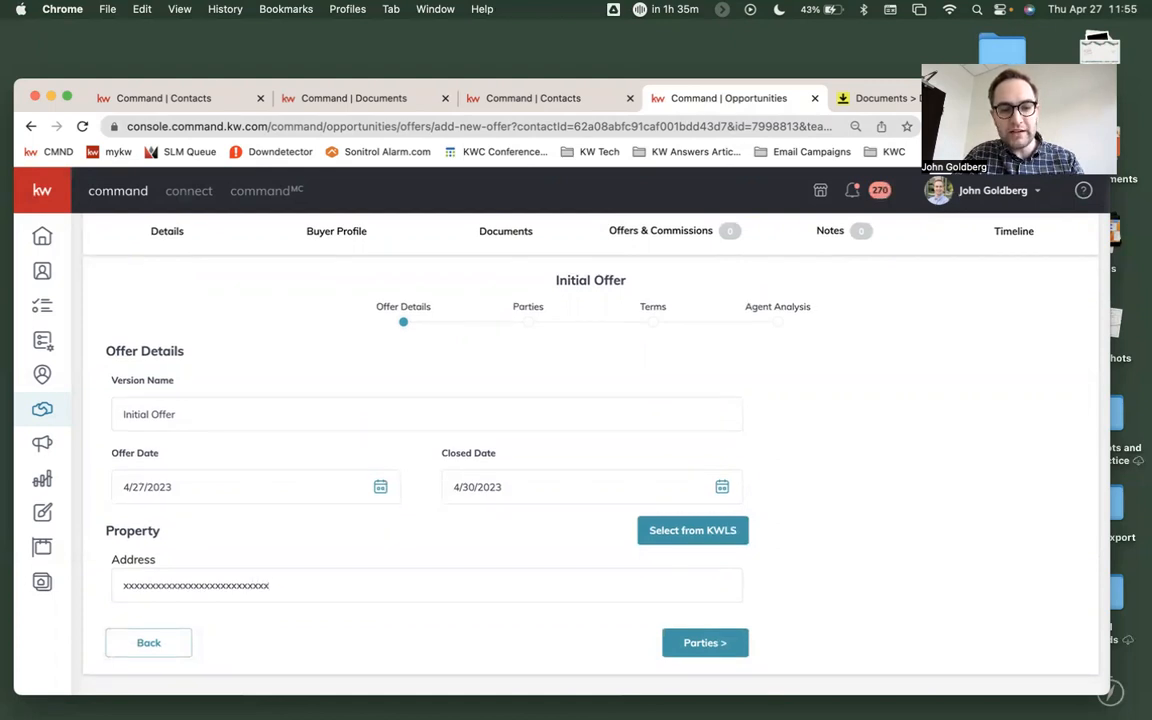
{"action": "type", "text": "xxxxx"}
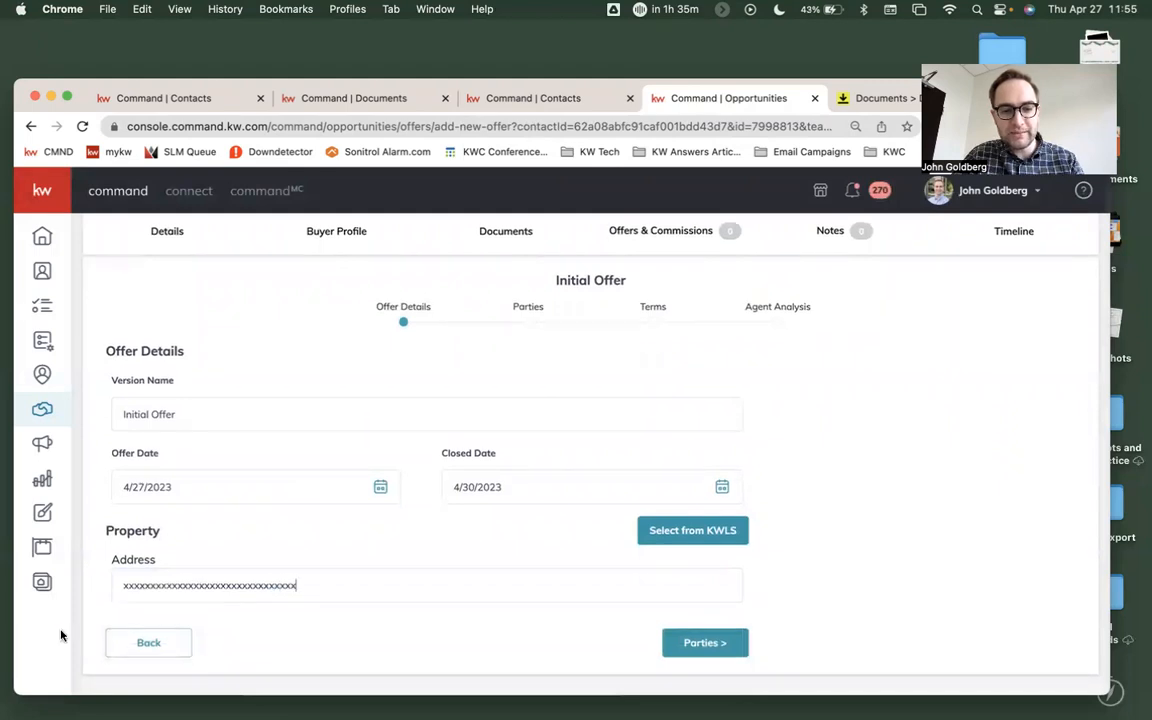
{"action": "double_click", "coordinate": [307, 588]}
{"action": "type", "text": "9999999999999999999"}
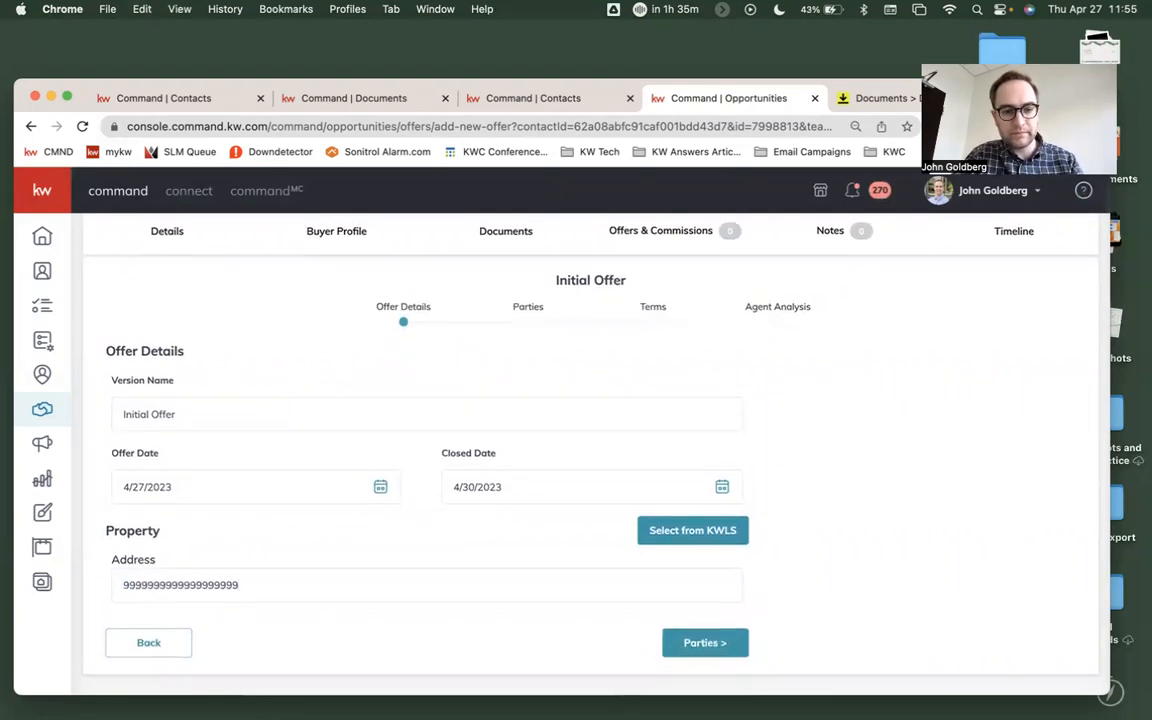
{"action": "key", "text": "super+a"}
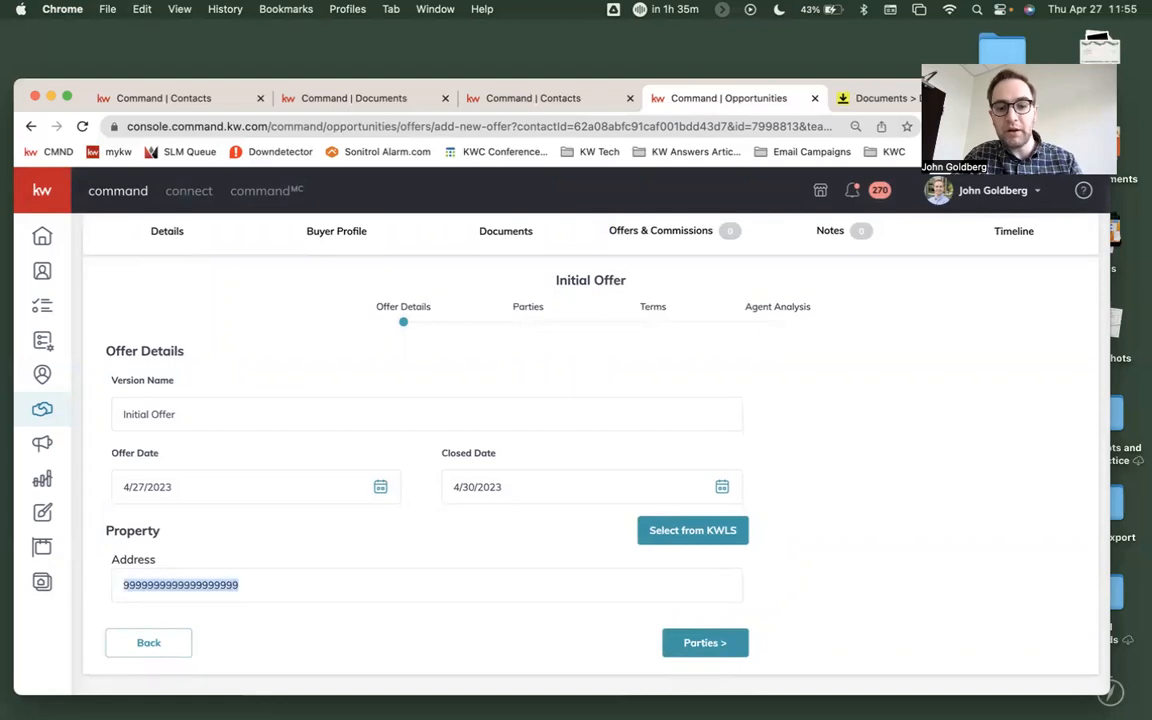
{"action": "key", "text": "BackSpace"}
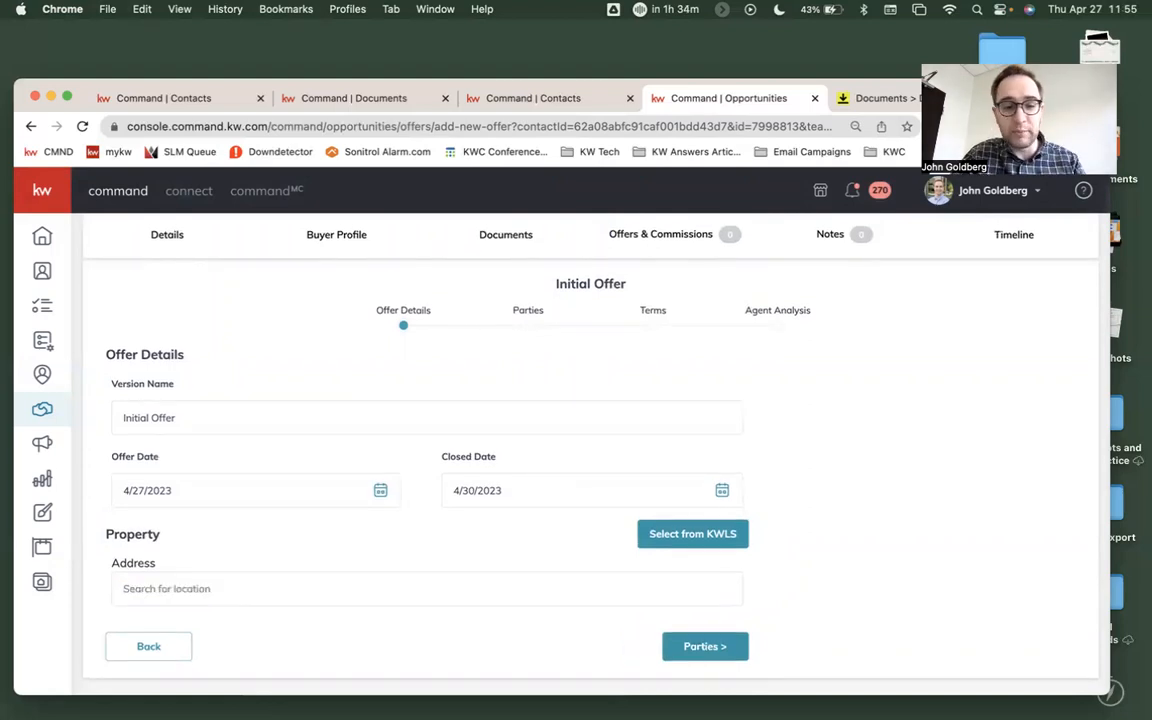
- Enter the property's street address in the offer details, choose the matching suggested location and continue to the parties
{"action": "type", "text": "12"}
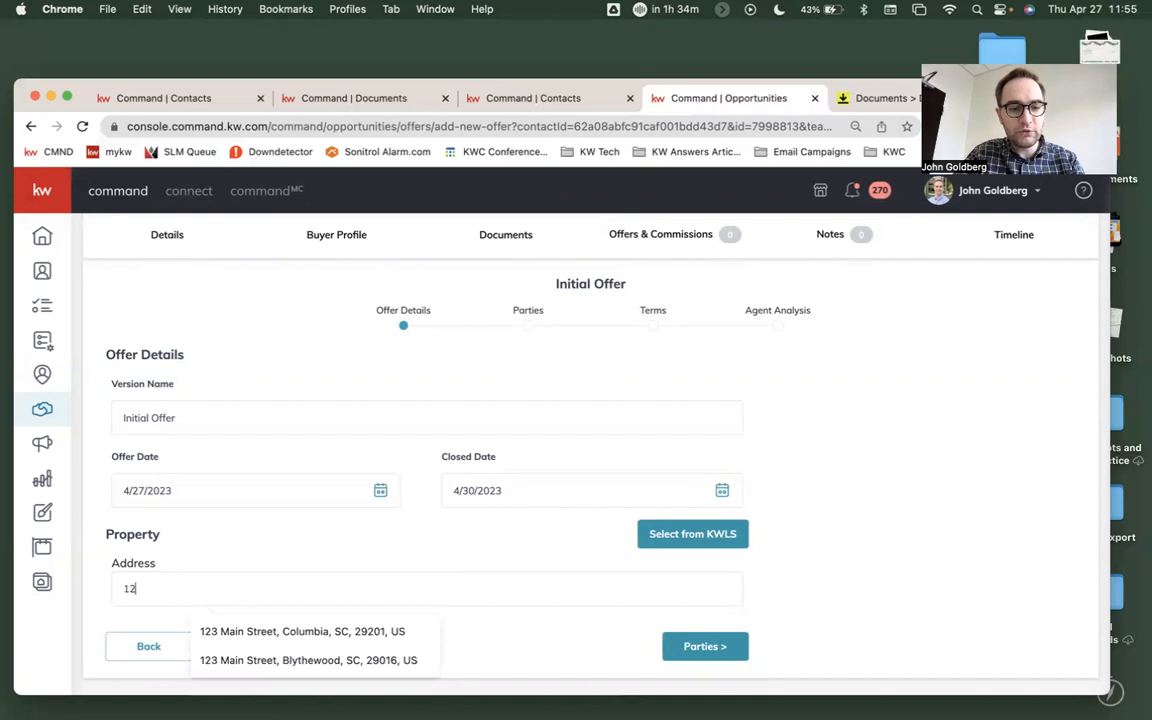
{"action": "type", "text": "3"}
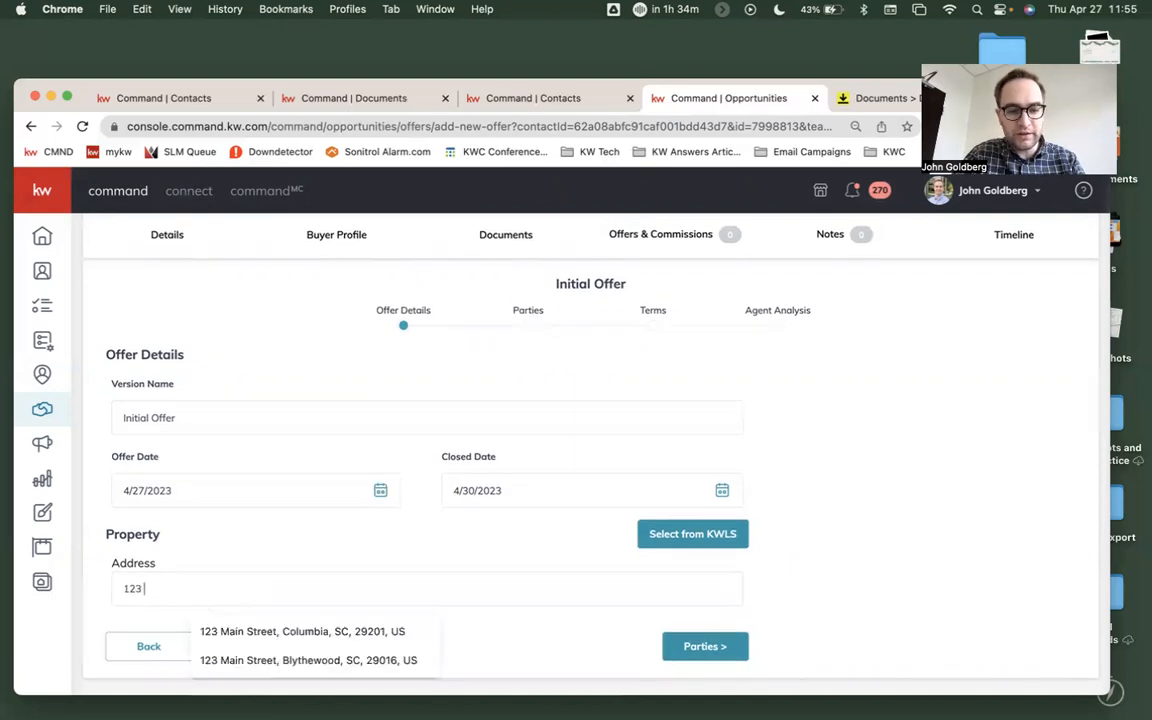
{"action": "type", "text": " main s"}
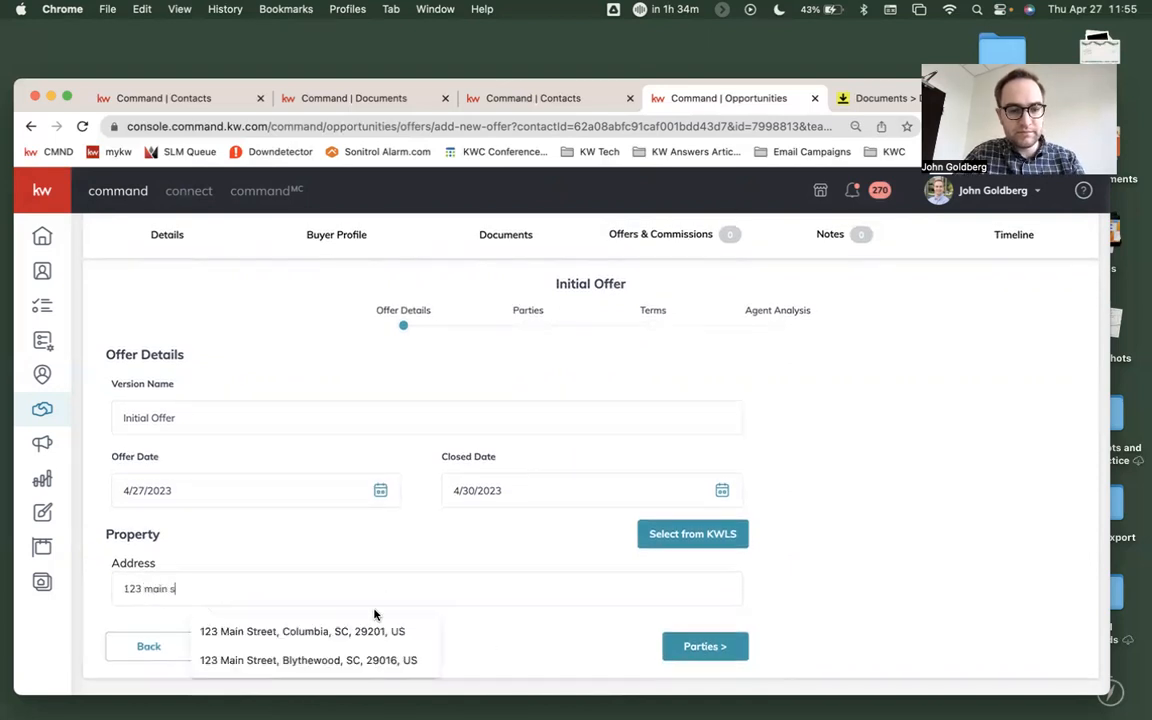
{"action": "type", "text": "treet"}
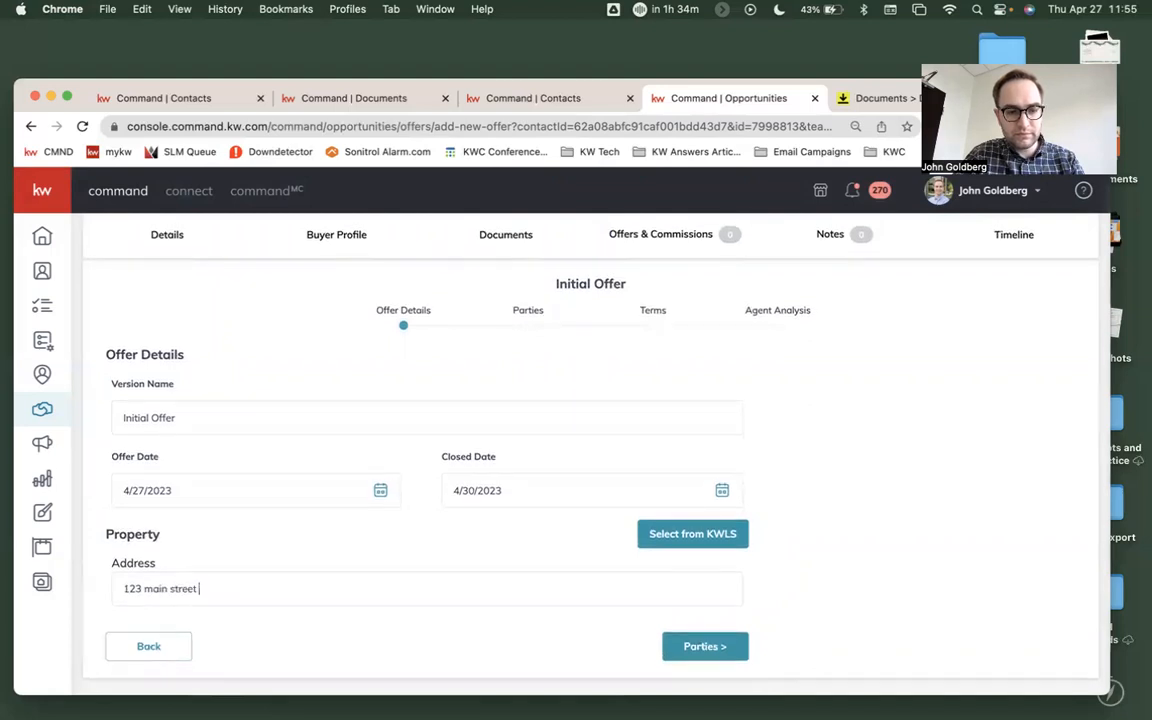
{"action": "type", "text": ", columbia"}
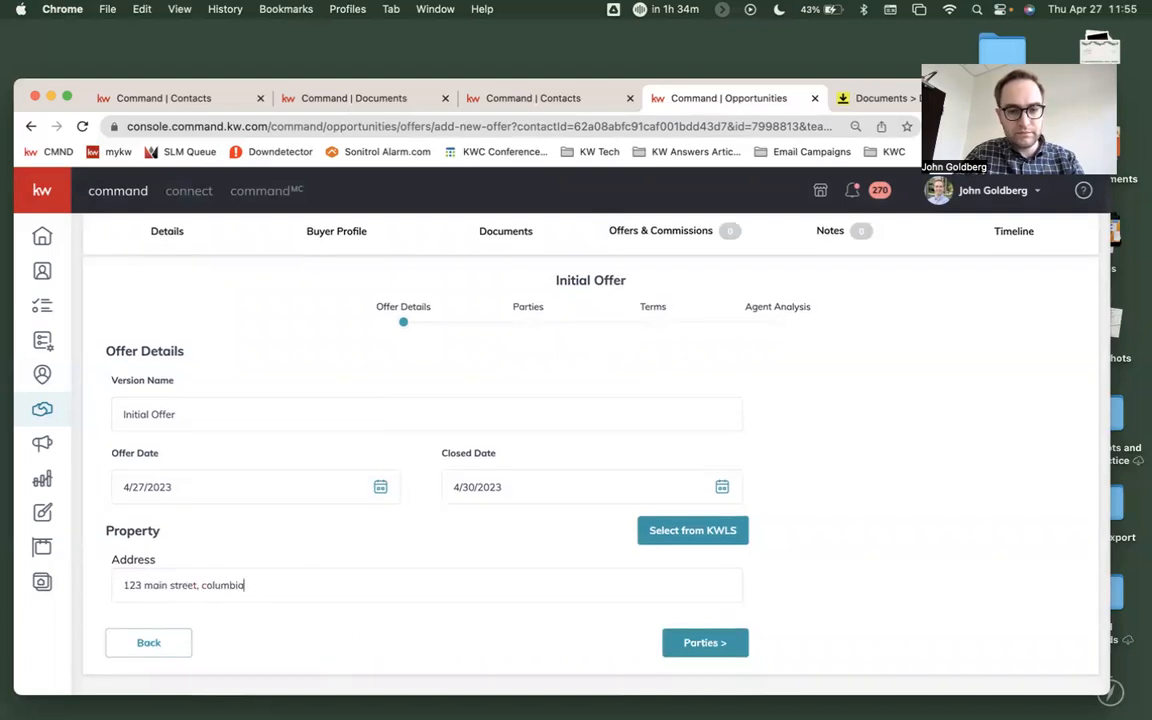
{"action": "key", "text": "Tab"}
{"action": "left_click", "coordinate": [340, 597]}
{"action": "left_click", "coordinate": [200, 627]}
{"action": "left_click", "coordinate": [725, 643]}
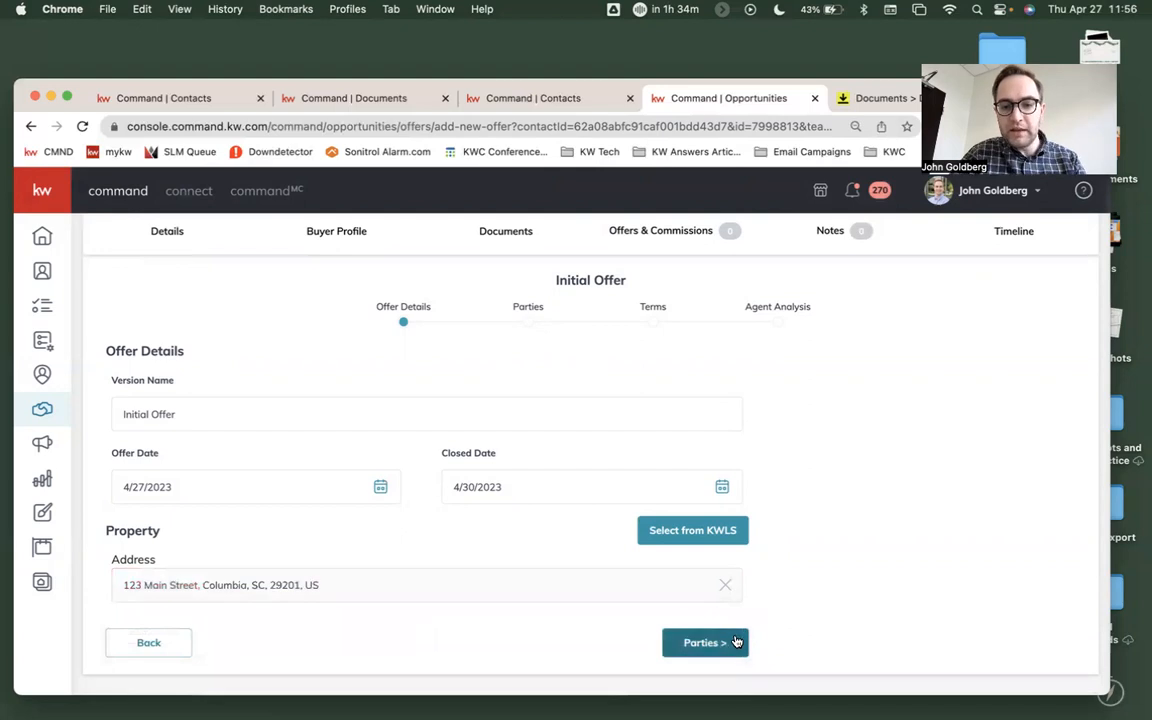
- Enter Test Client as the seller and Test Agent as the seller's representing associate, and continue to the terms
{"action": "scroll", "coordinate": [725, 643], "scroll_direction": "down", "scroll_amount": 2}
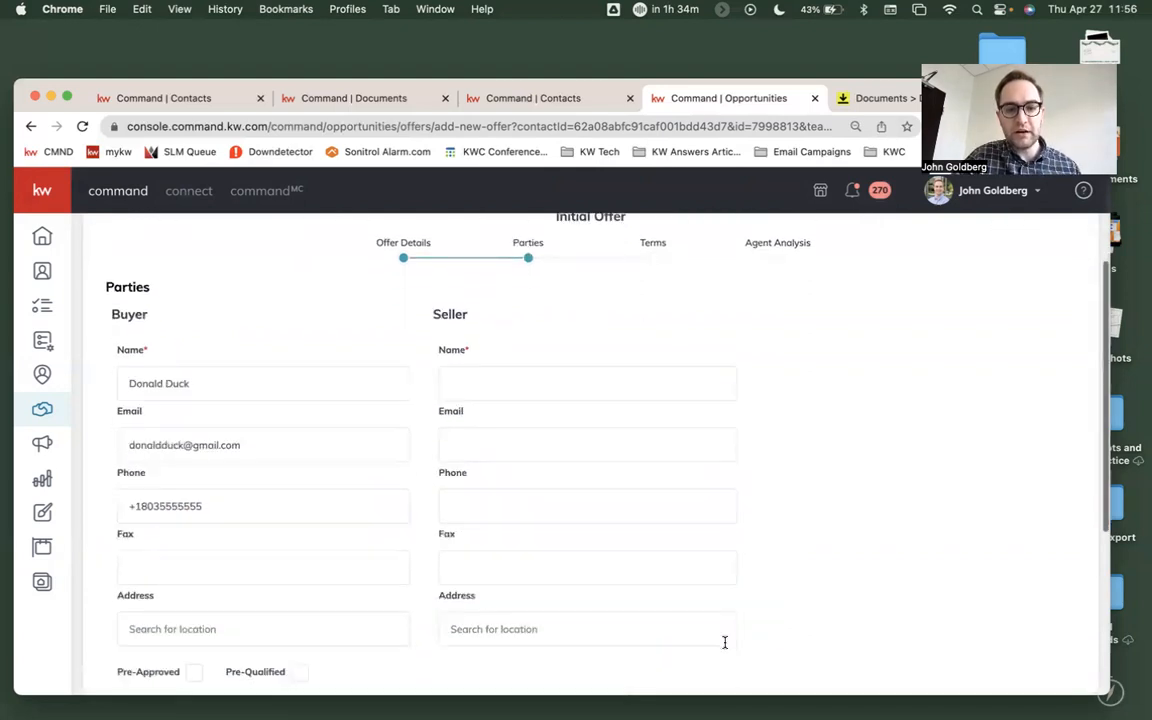
{"action": "left_click", "coordinate": [528, 384]}
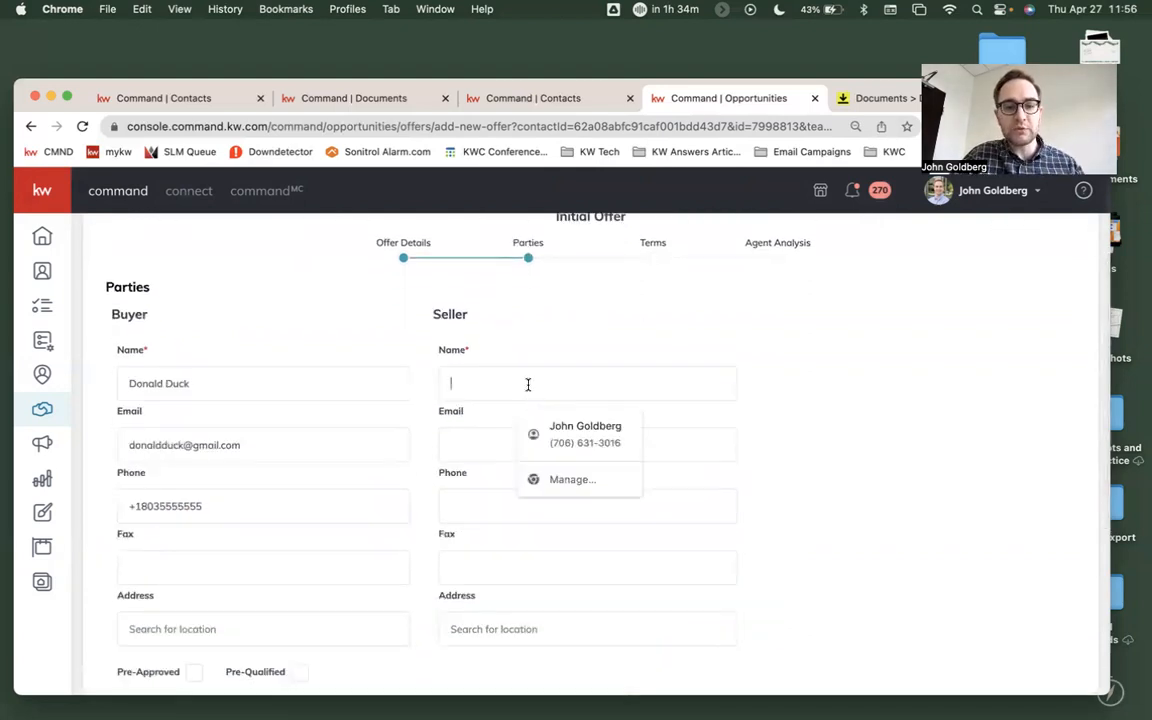
{"action": "type", "text": "Test"}
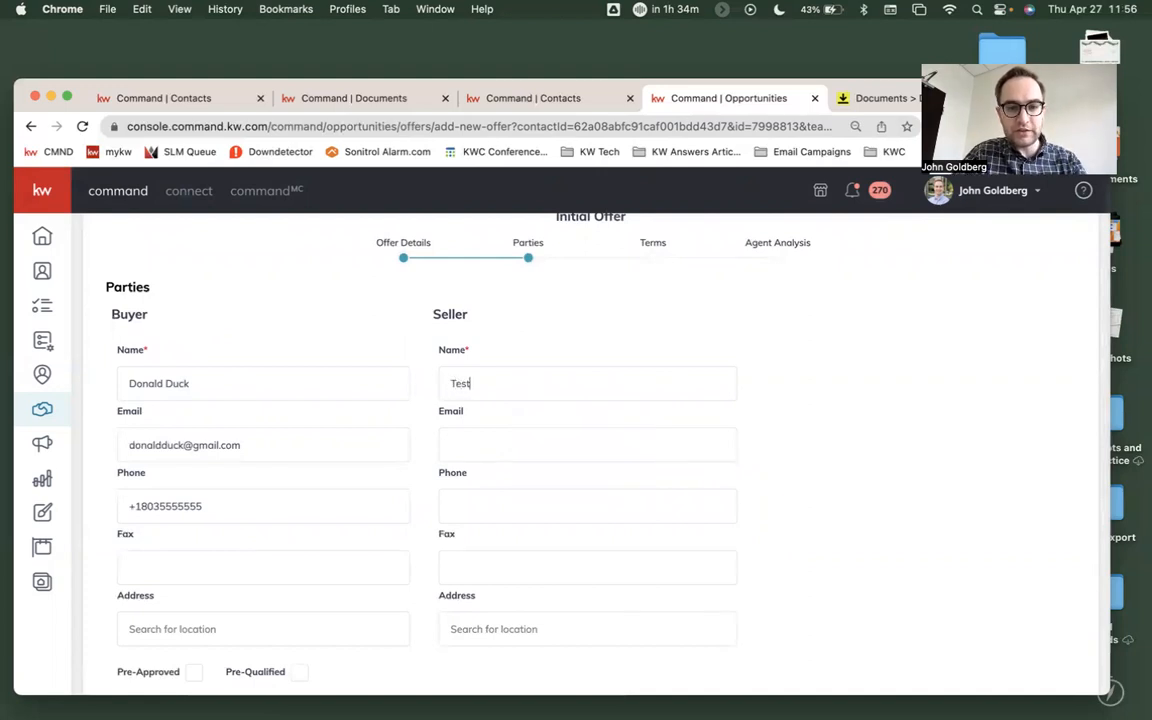
{"action": "type", "text": " Client"}
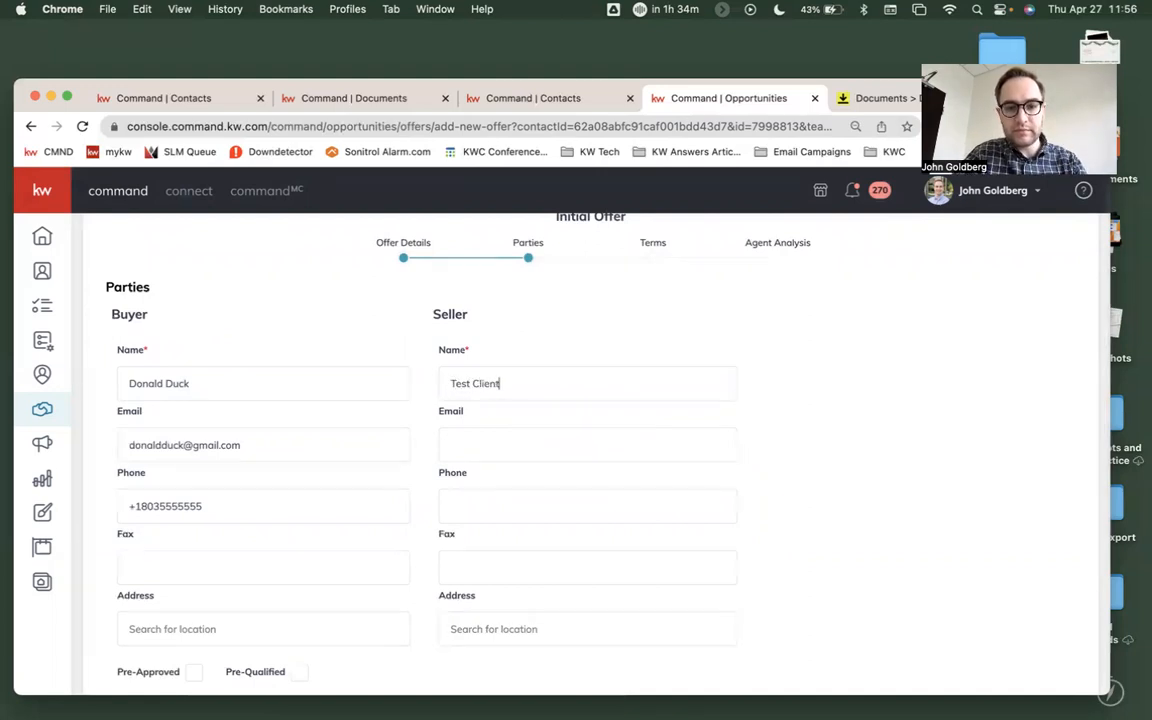
{"action": "scroll", "coordinate": [531, 393], "scroll_direction": "down", "scroll_amount": 6}
{"action": "left_click", "coordinate": [496, 490]}
{"action": "type", "text": "Test Agent"}
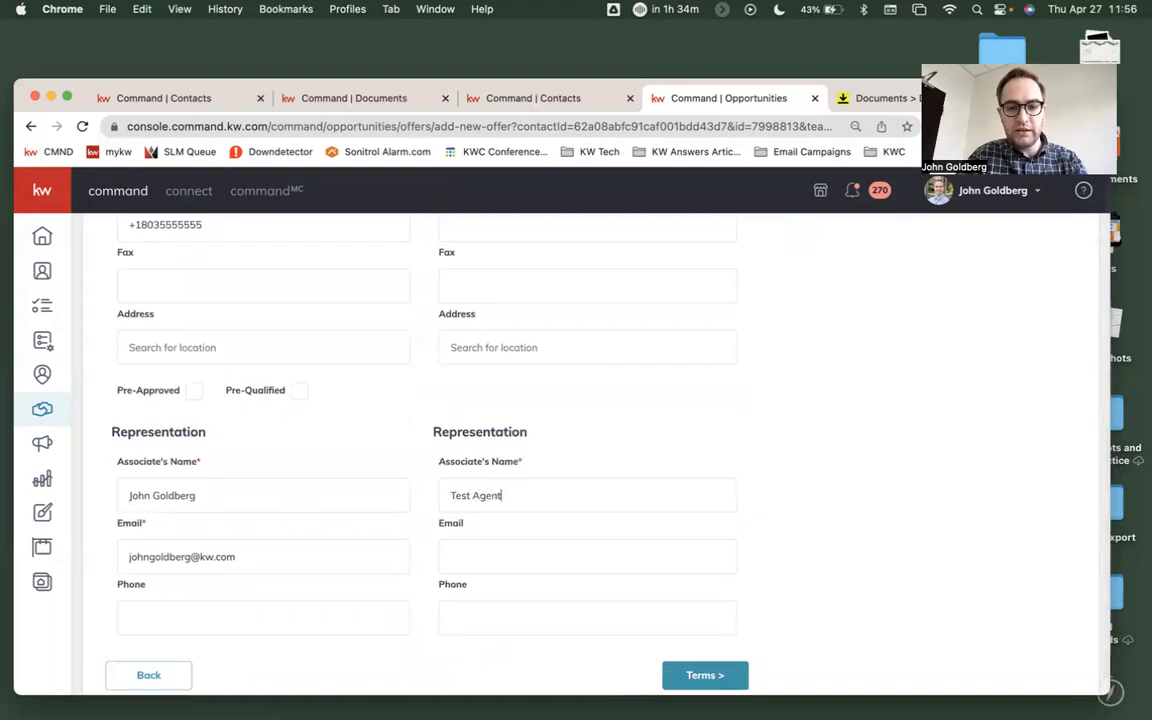
{"action": "left_click", "coordinate": [702, 677]}
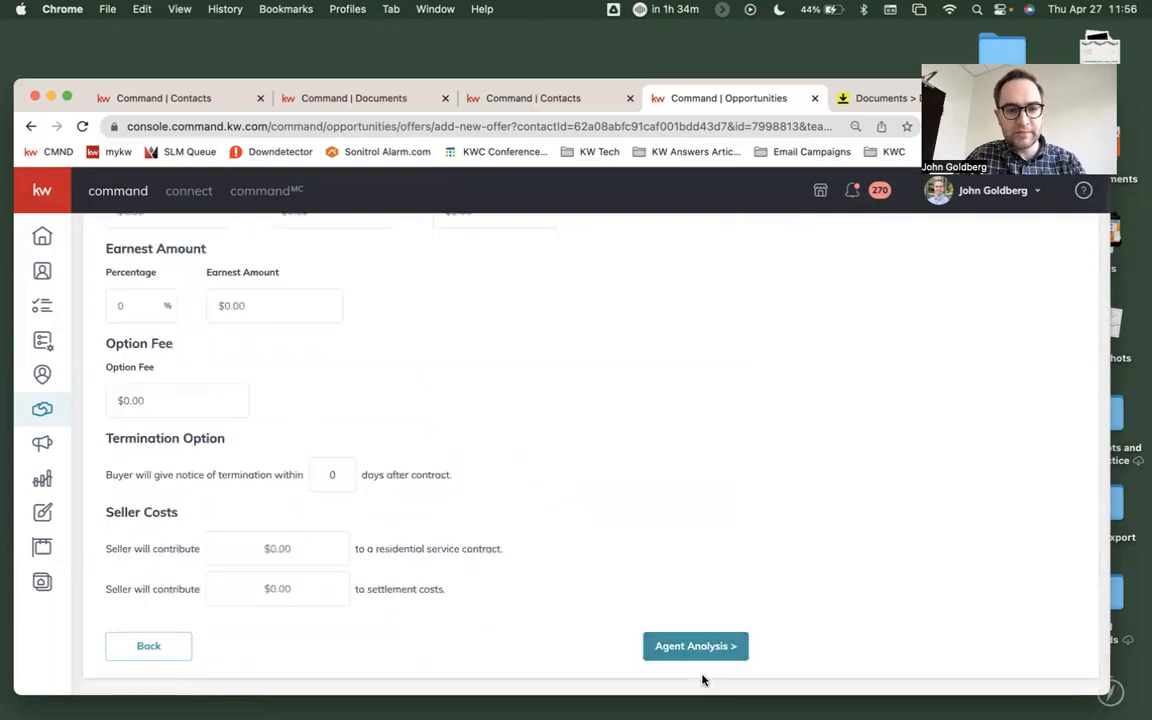
- Set the offer terms to $10,000 cash and a $240,000 finance amount
{"action": "scroll", "coordinate": [545, 504], "scroll_direction": "up", "scroll_amount": 5}
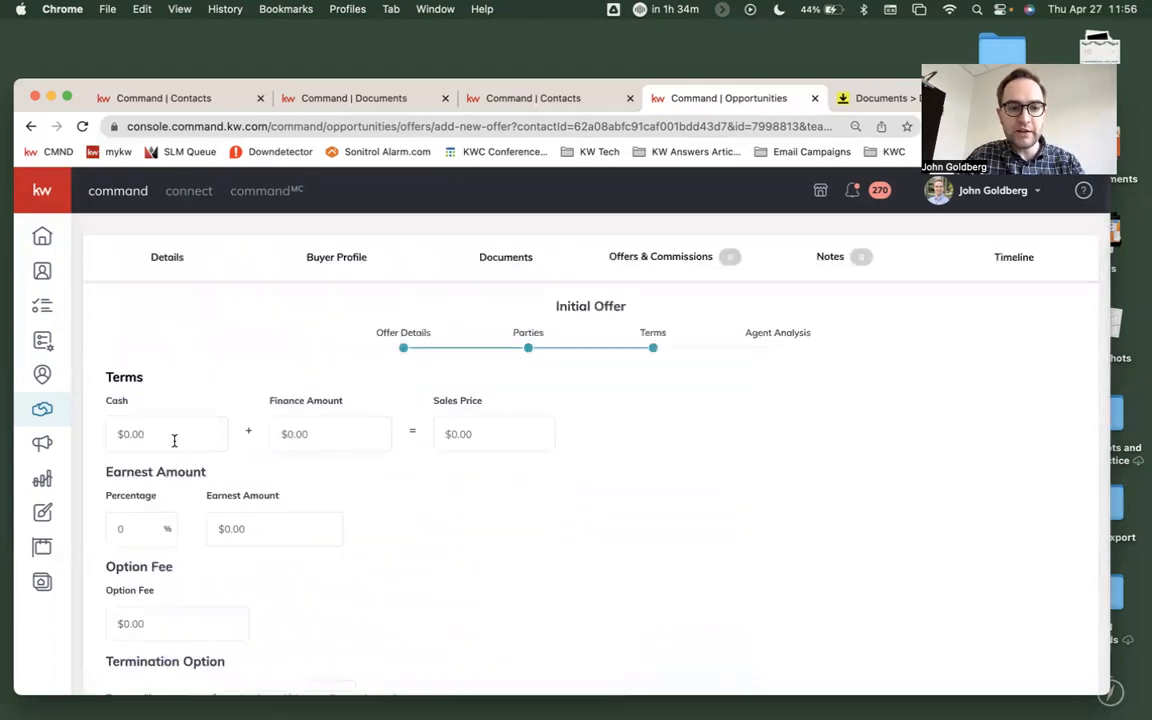
{"action": "type", "text": "10,"}
{"action": "type", "text": "000"}
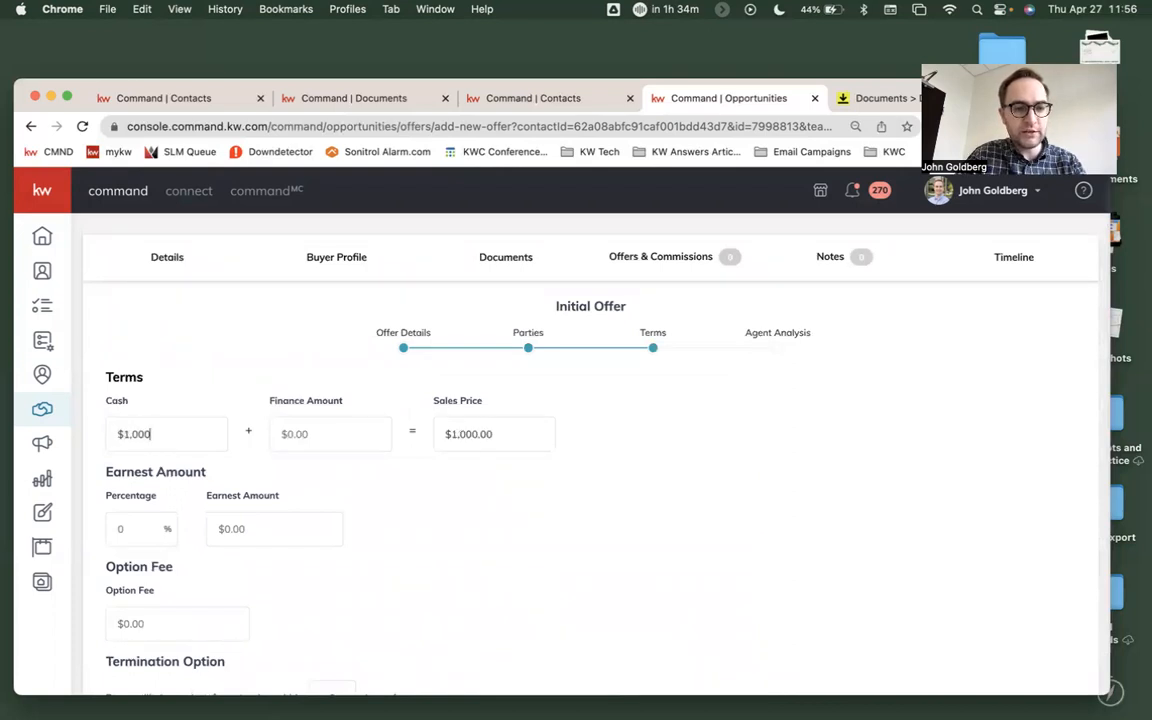
{"action": "key", "text": "Tab"}
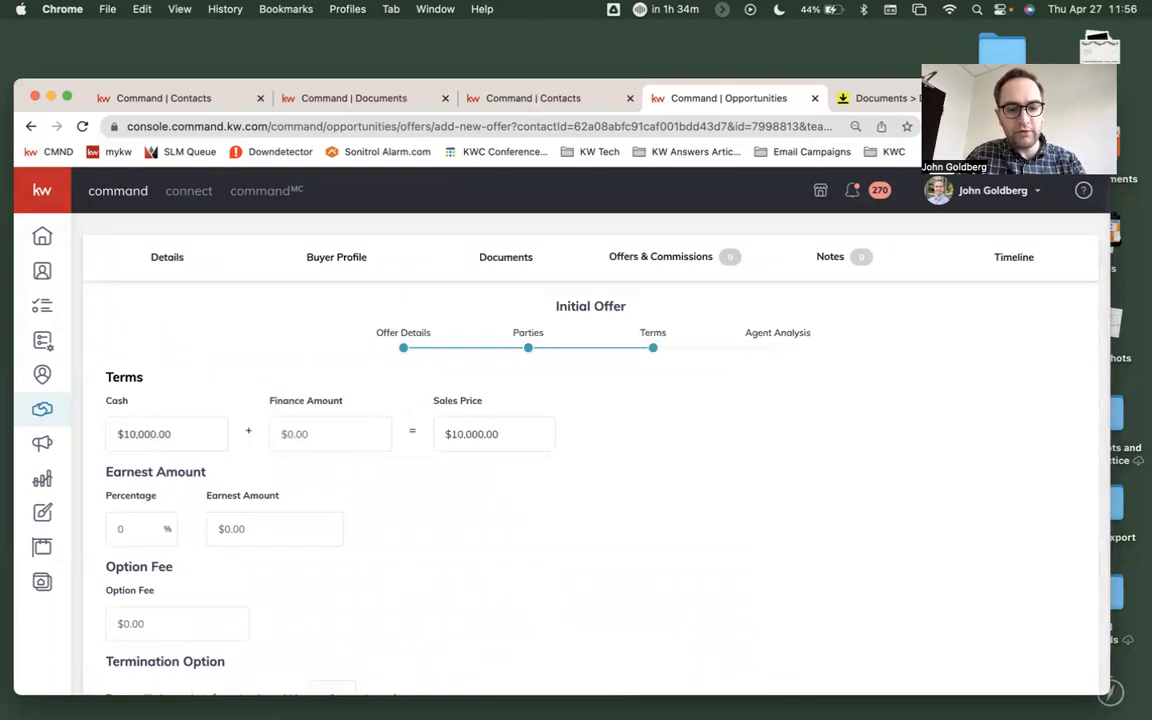
{"action": "type", "text": "240,000"}
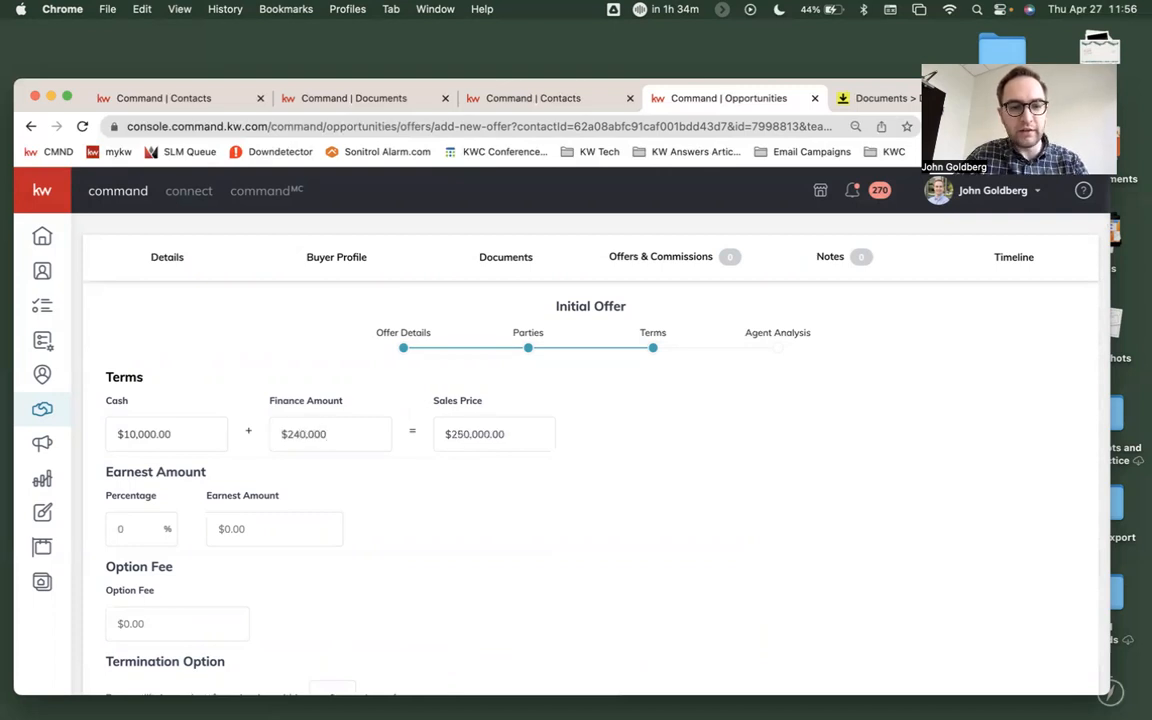
- Save the offer with the remaining terms and the agent analysis left blank, and accept it
{"action": "scroll", "coordinate": [448, 548], "scroll_direction": "down", "scroll_amount": 5}
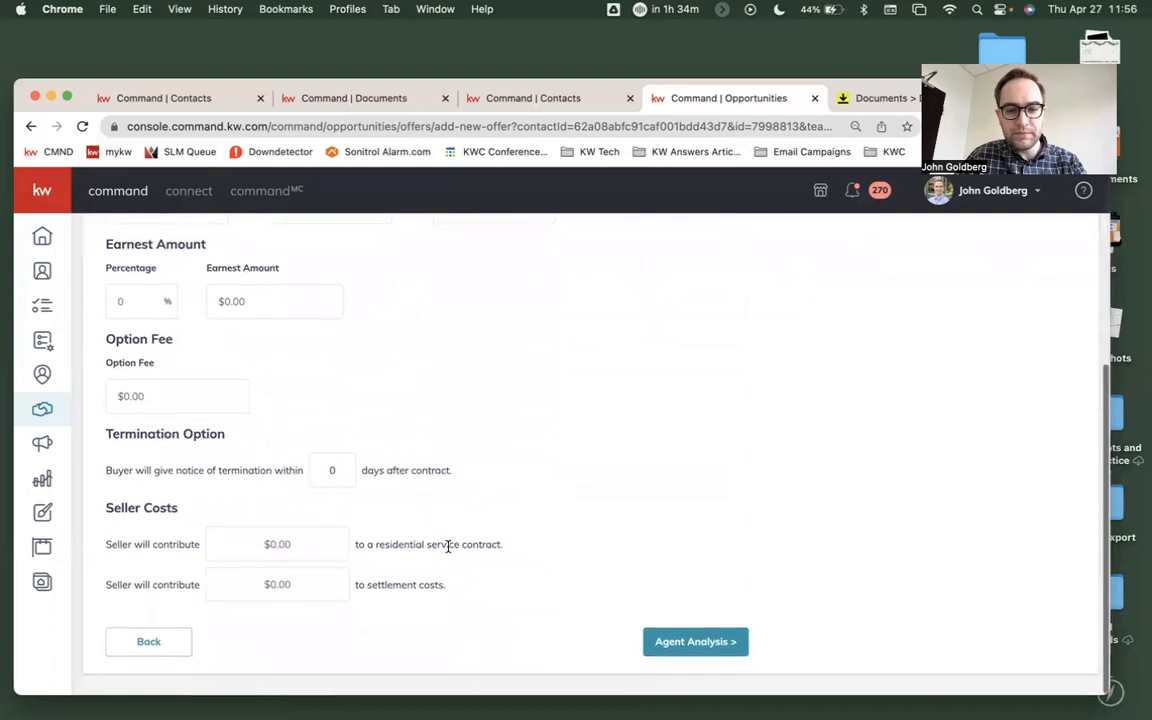
{"action": "left_click", "coordinate": [698, 644]}
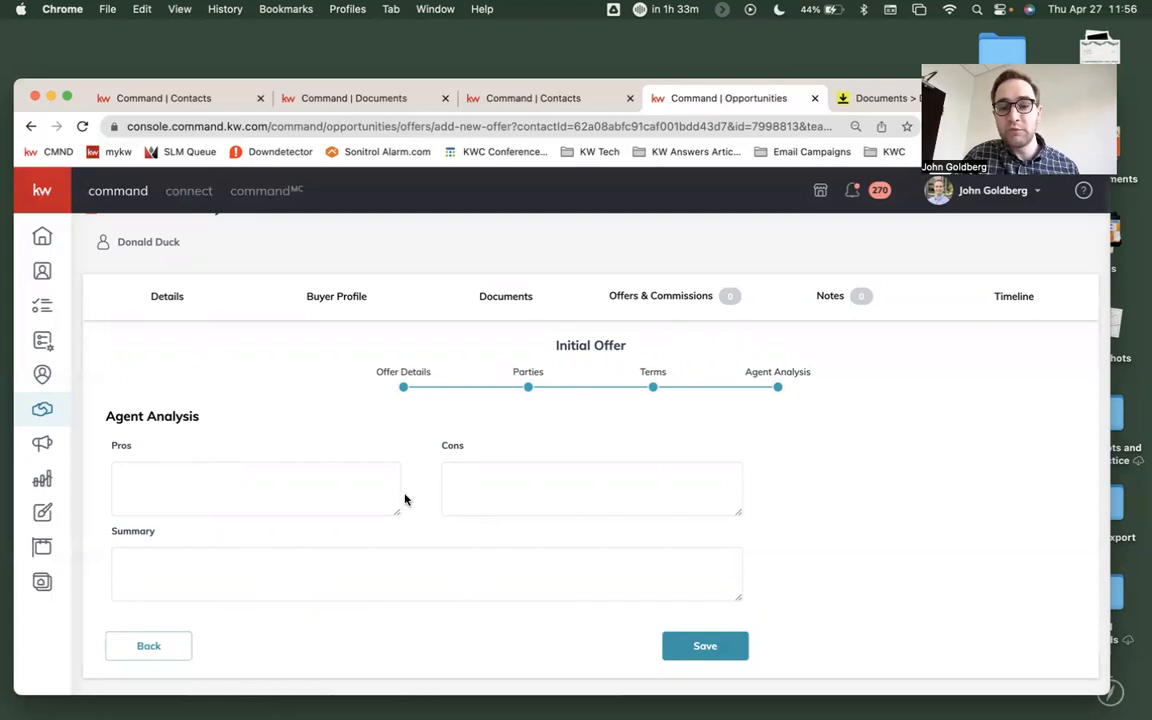
{"action": "left_click", "coordinate": [705, 647]}
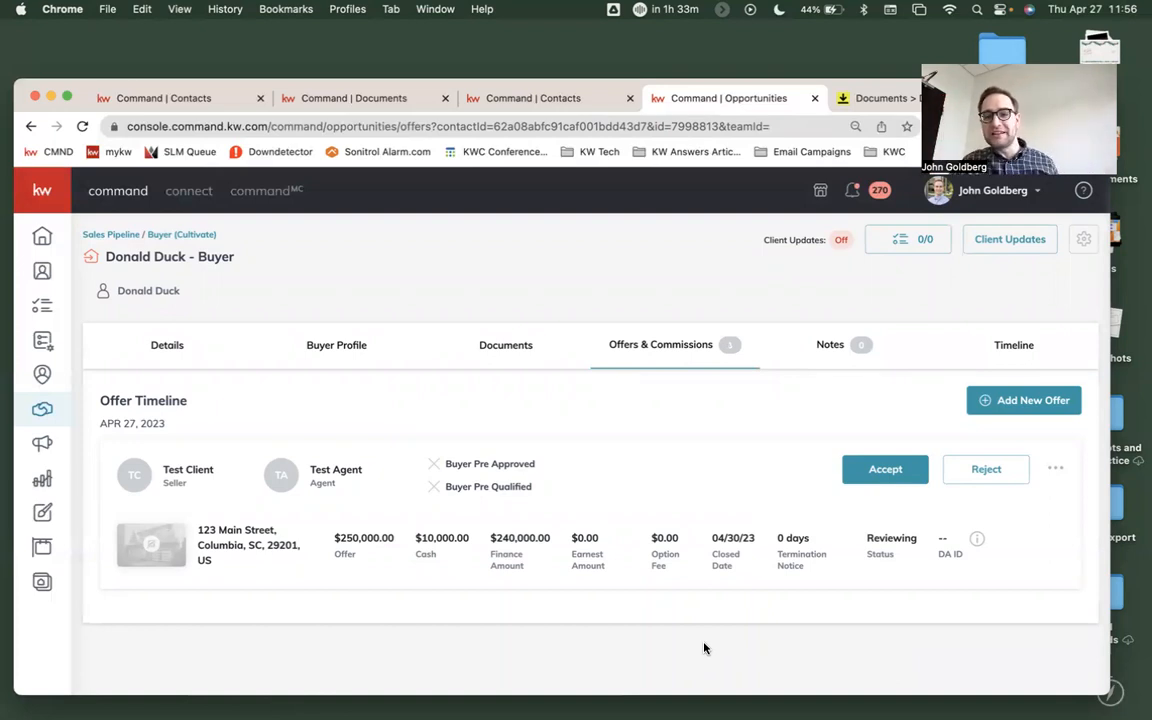
{"action": "left_click", "coordinate": [878, 470]}
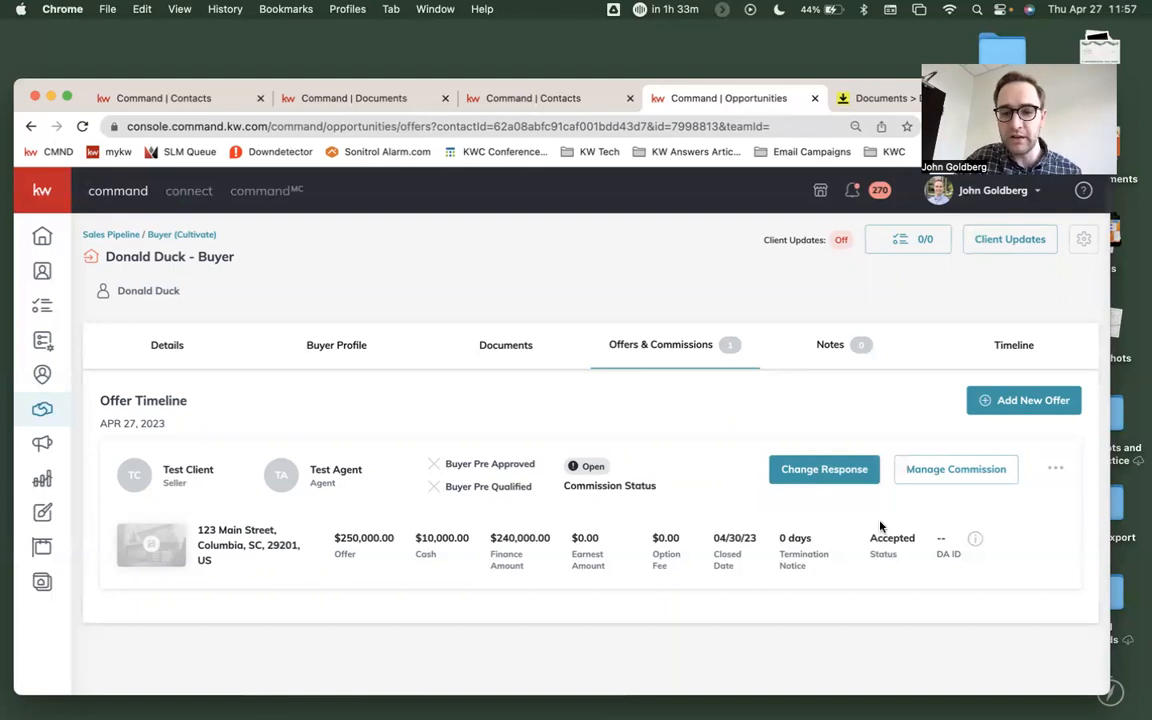
- Open the accepted offer's commission, set its contract date to 4/27/2023 in the general information, and save the change
{"action": "left_click", "coordinate": [955, 469]}
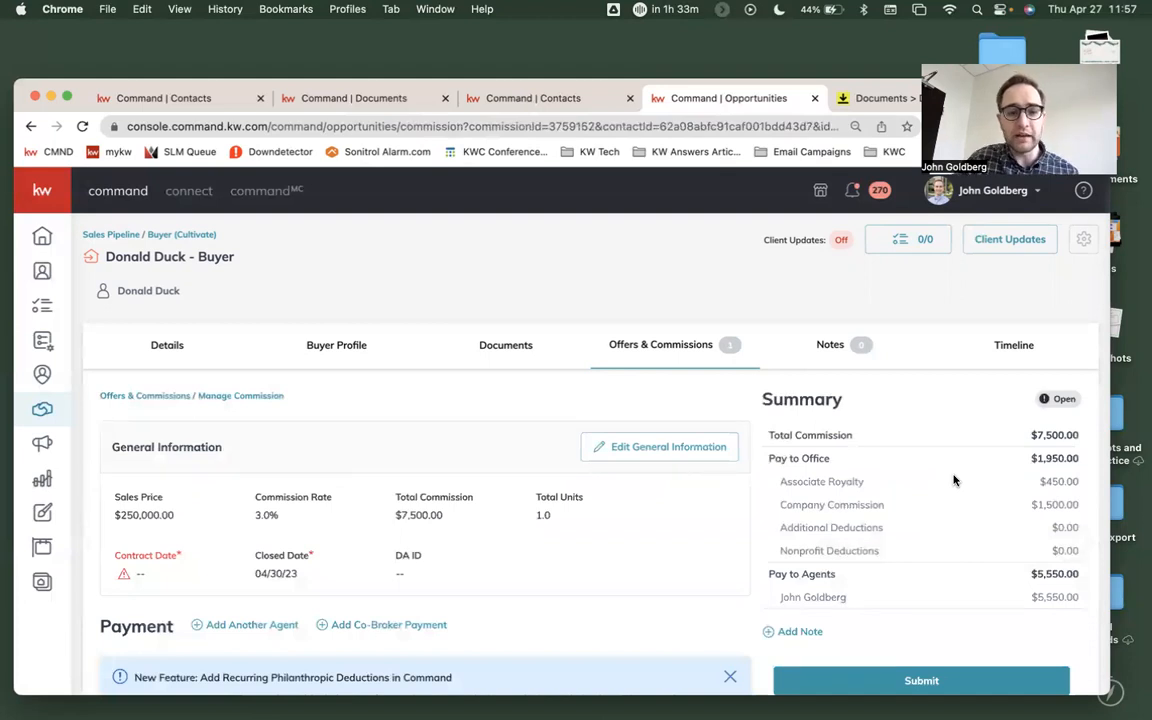
{"action": "left_click", "coordinate": [667, 450]}
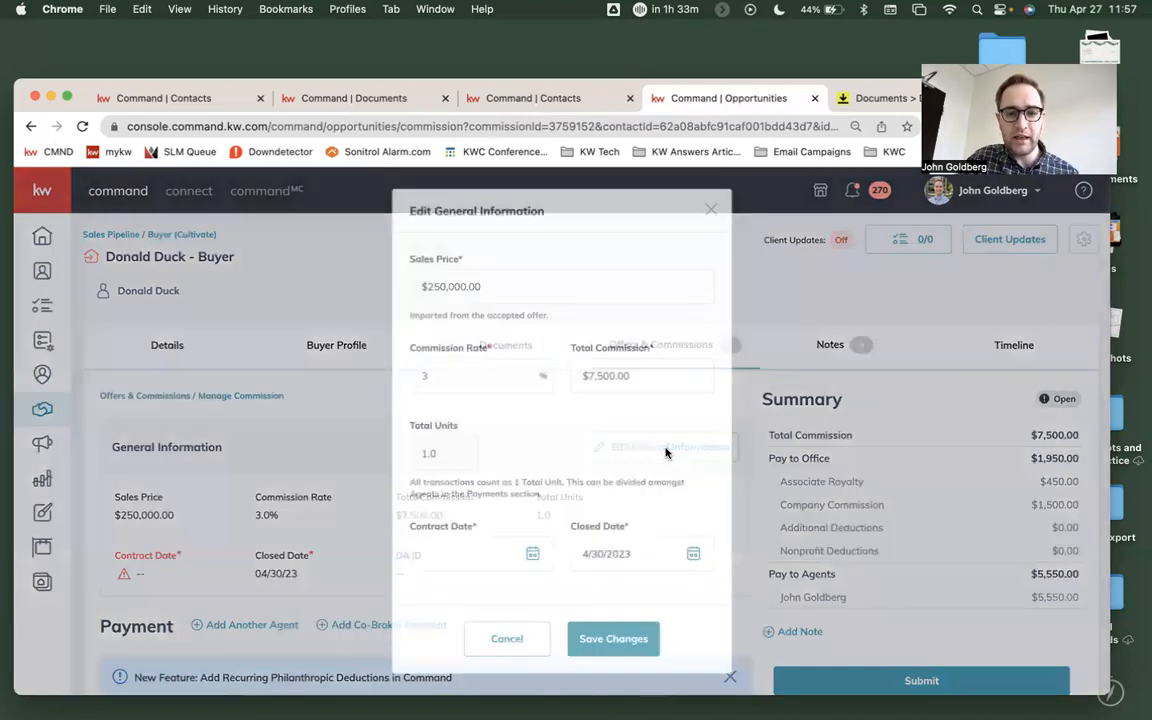
{"action": "left_click", "coordinate": [533, 555]}
{"action": "scroll", "coordinate": [533, 558], "scroll_direction": "down", "scroll_amount": 5}
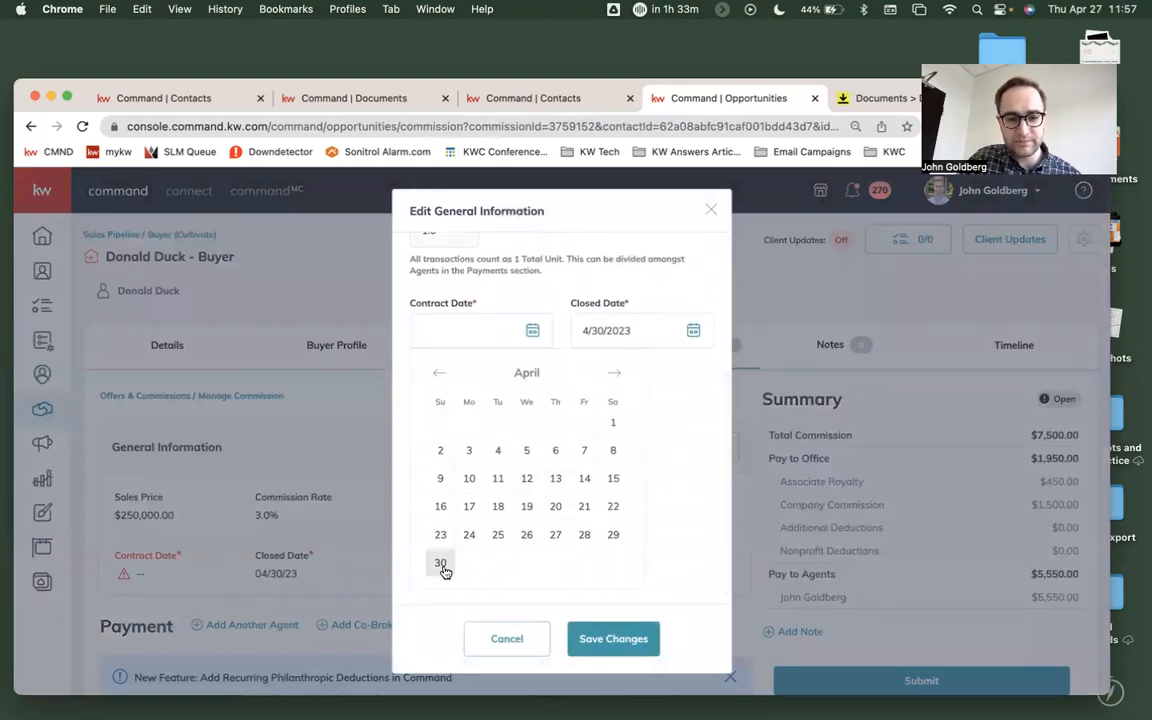
{"action": "left_click", "coordinate": [441, 564]}
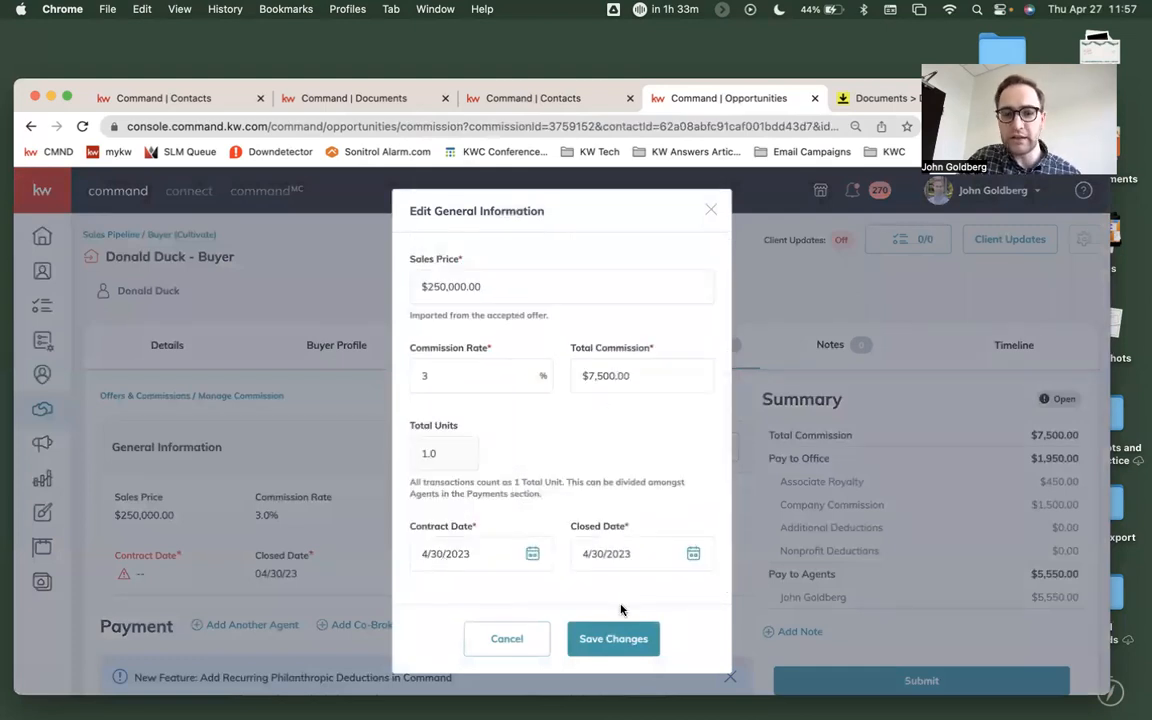
{"action": "left_click", "coordinate": [529, 557]}
{"action": "scroll", "coordinate": [527, 560], "scroll_direction": "down", "scroll_amount": 4}
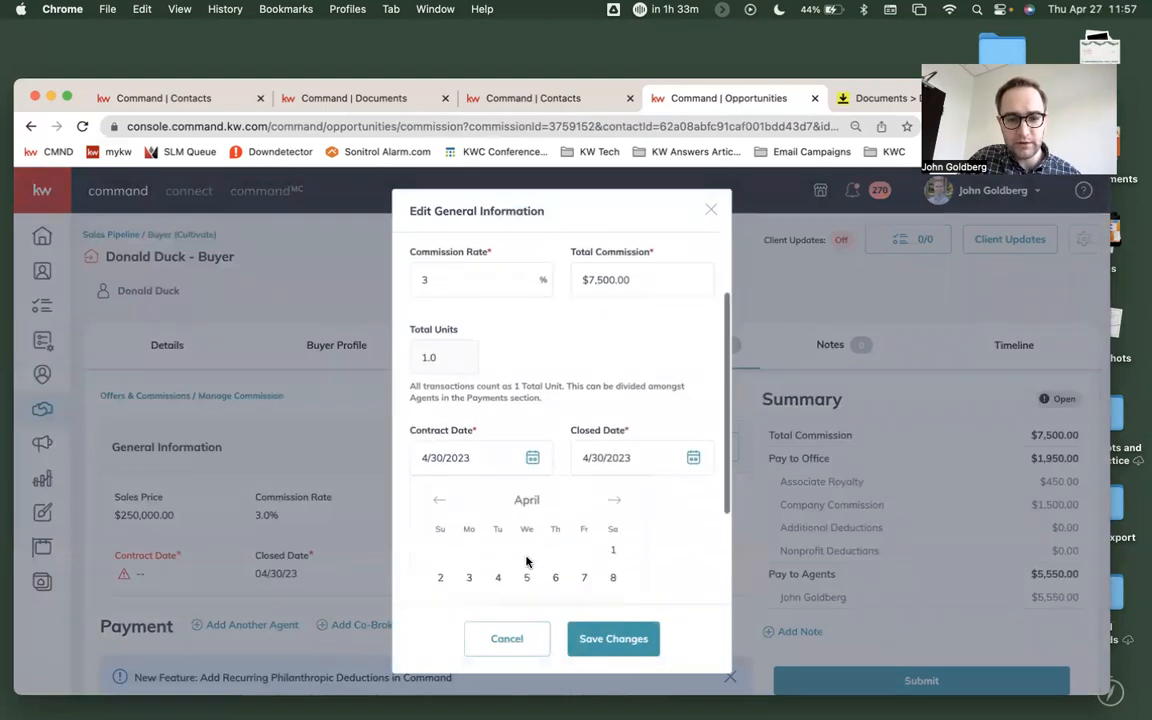
{"action": "left_click", "coordinate": [555, 572]}
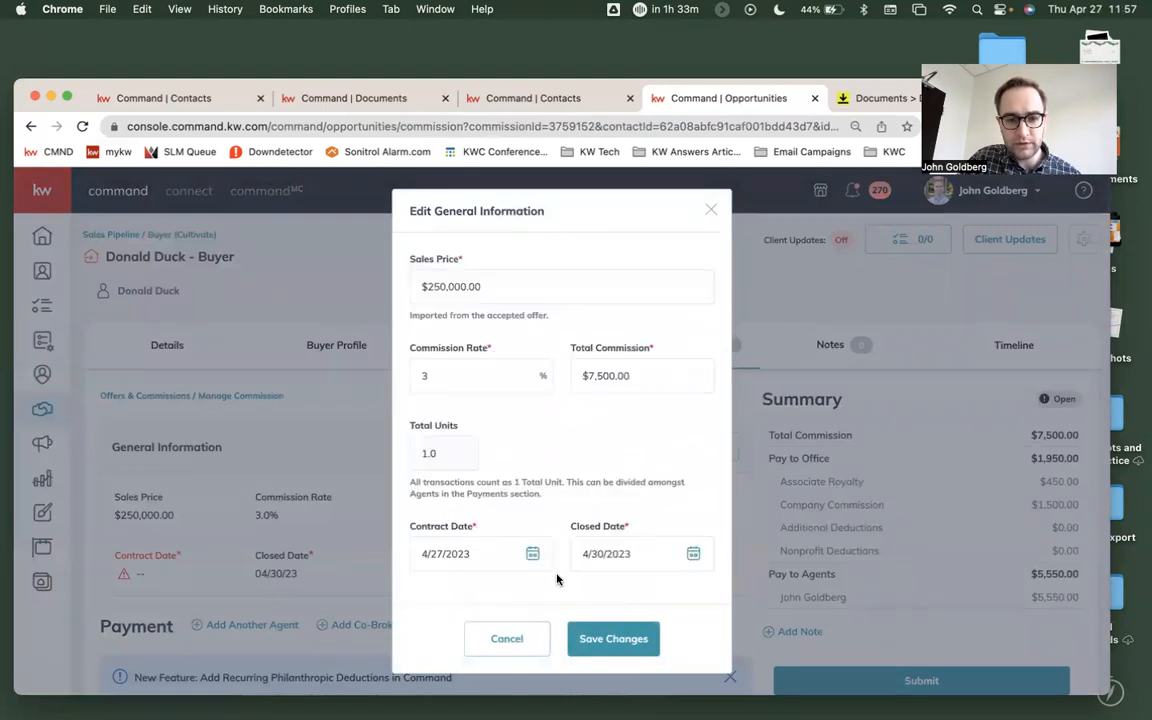
{"action": "left_click", "coordinate": [613, 642]}
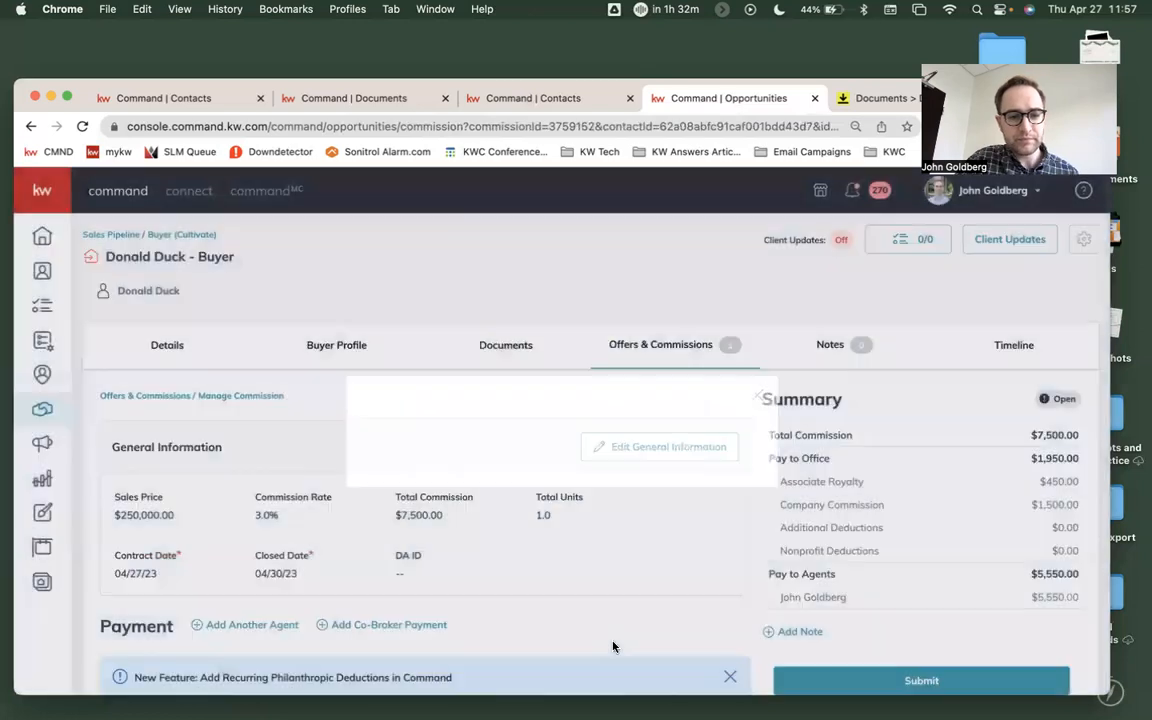
- Open the agent's payment for editing and examine its royalty, company commission, BOLD Scholarship, nonprofit deductions and extra payment options
{"action": "scroll", "coordinate": [613, 646], "scroll_direction": "down", "scroll_amount": 5}
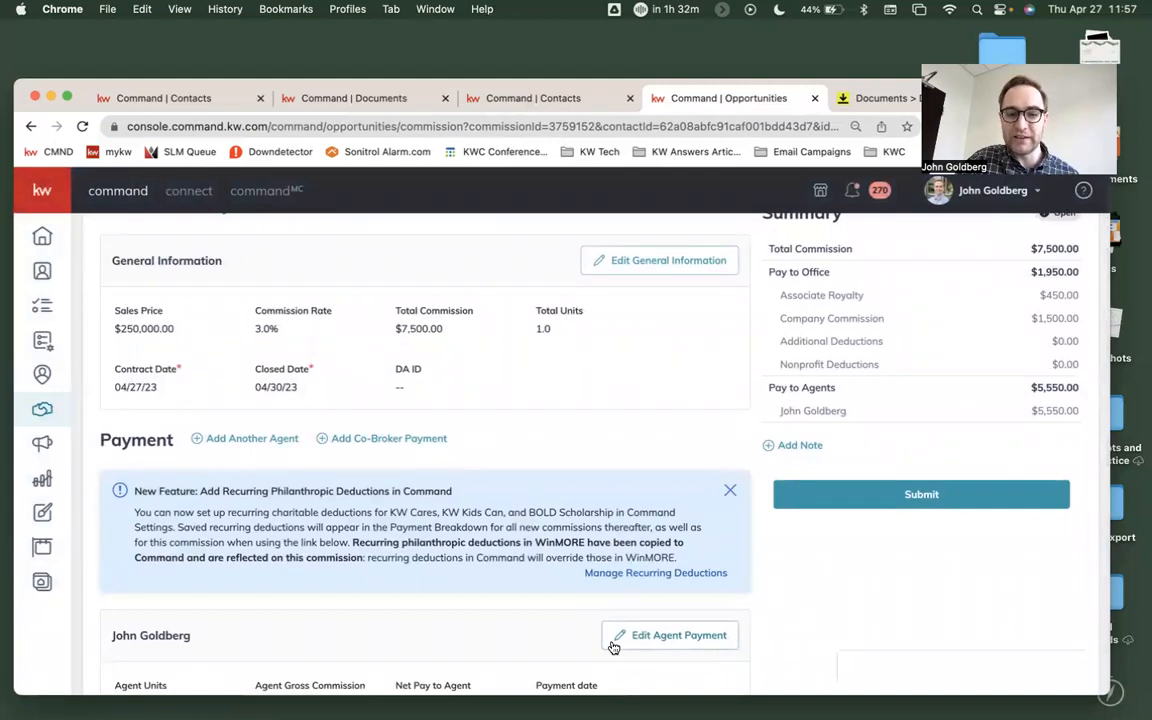
{"action": "scroll", "coordinate": [613, 646], "scroll_direction": "down", "scroll_amount": 3}
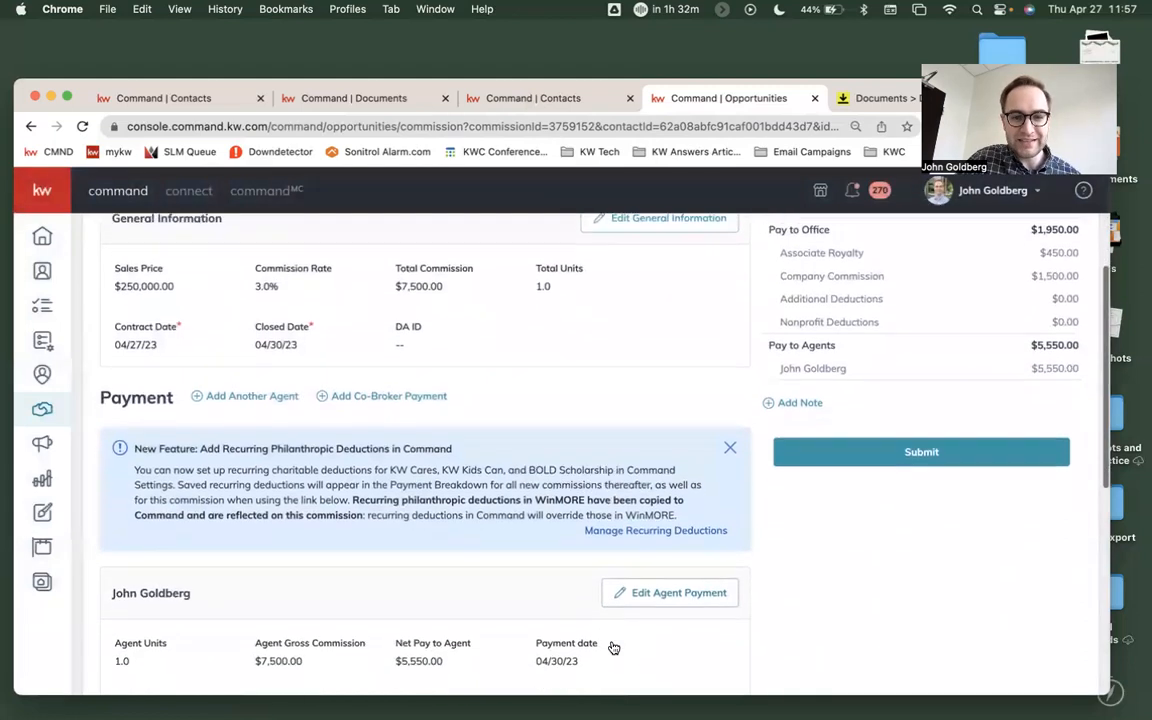
{"action": "scroll", "coordinate": [613, 646], "scroll_direction": "down", "scroll_amount": 3}
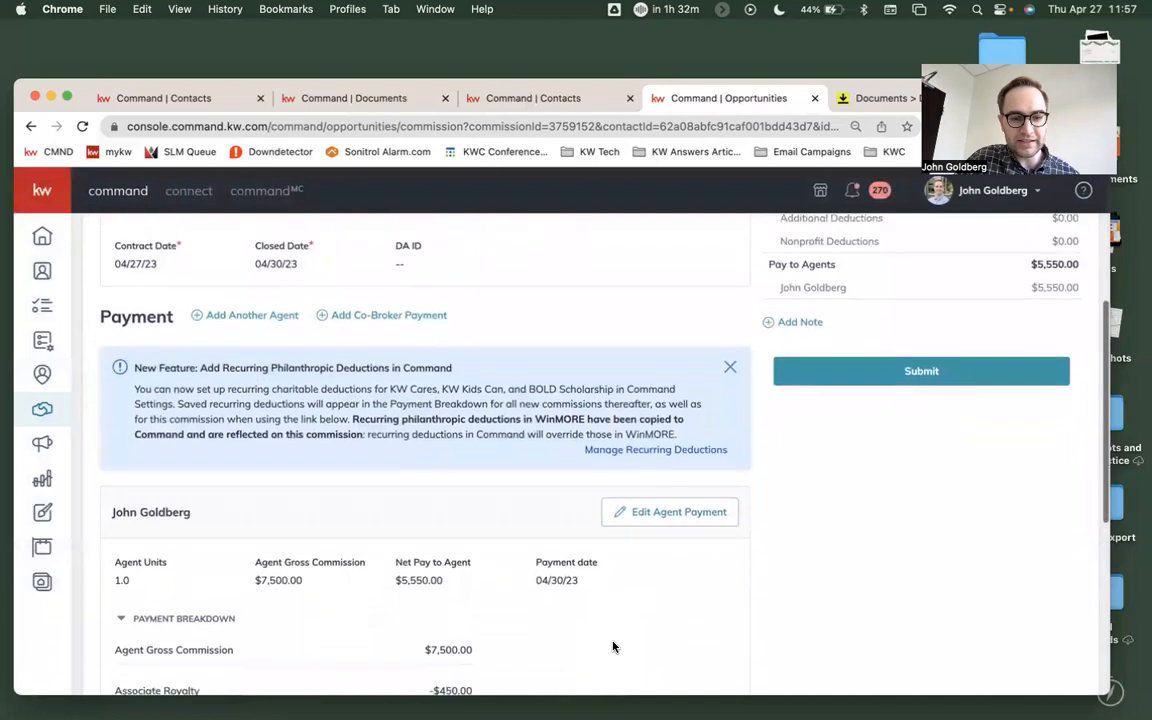
{"action": "scroll", "coordinate": [613, 646], "scroll_direction": "down", "scroll_amount": 3}
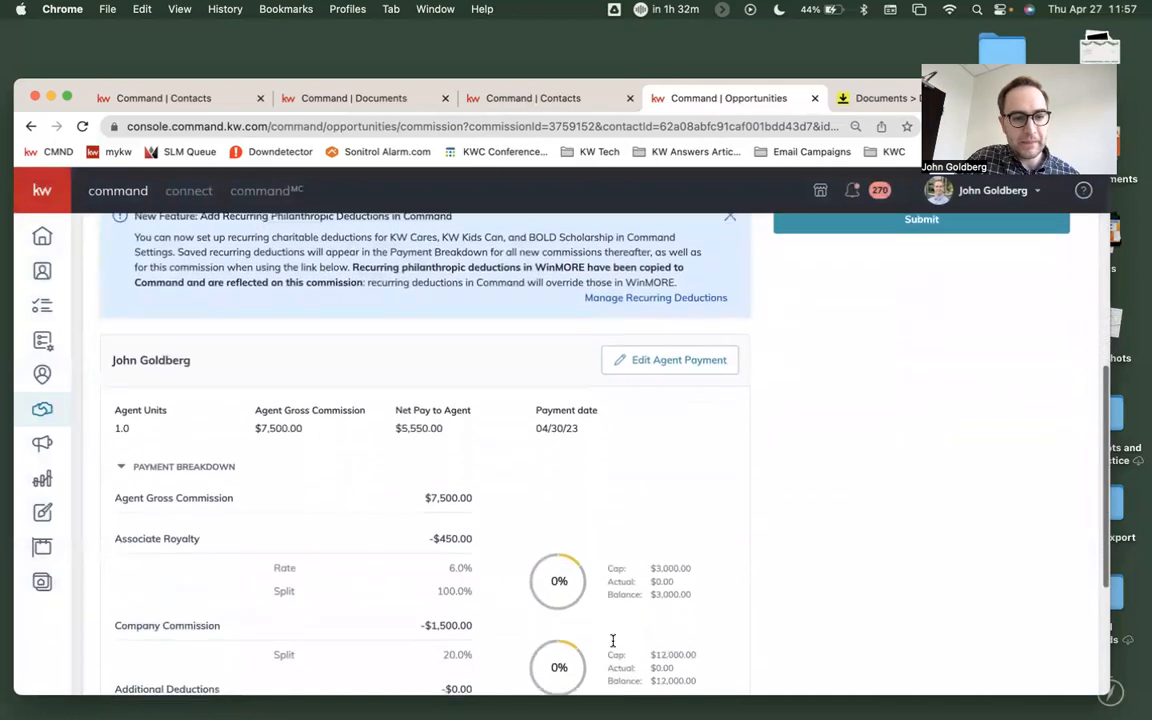
{"action": "scroll", "coordinate": [613, 646], "scroll_direction": "up", "scroll_amount": 2}
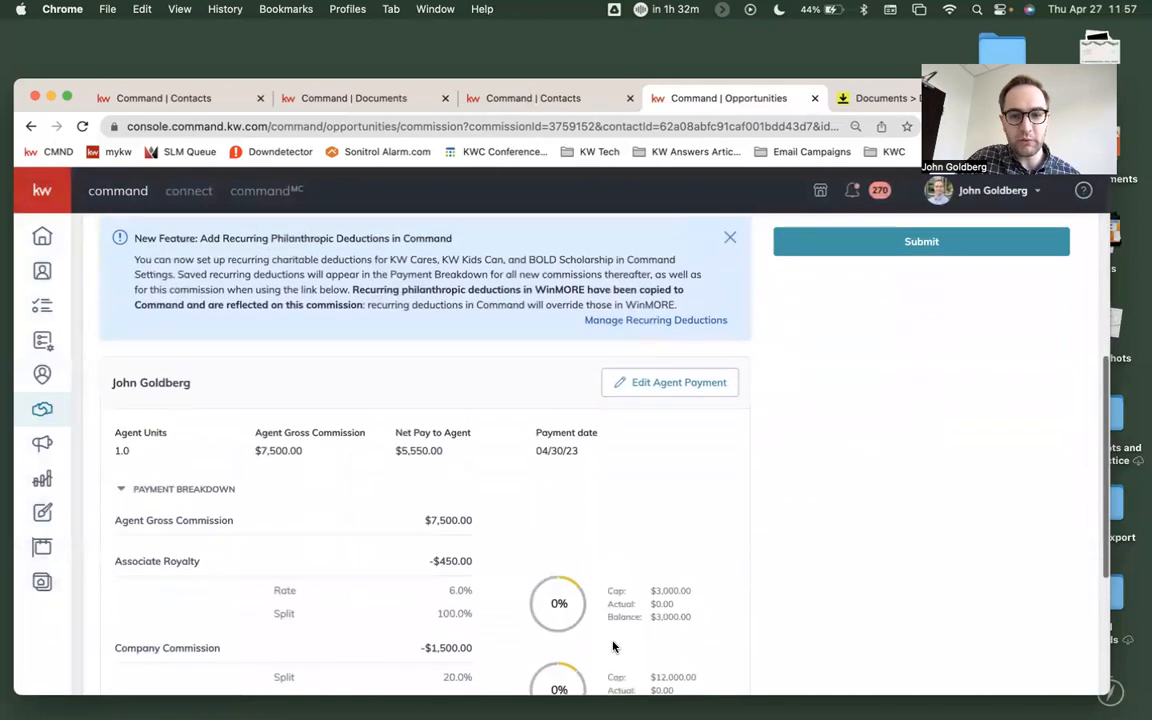
{"action": "left_click", "coordinate": [668, 390]}
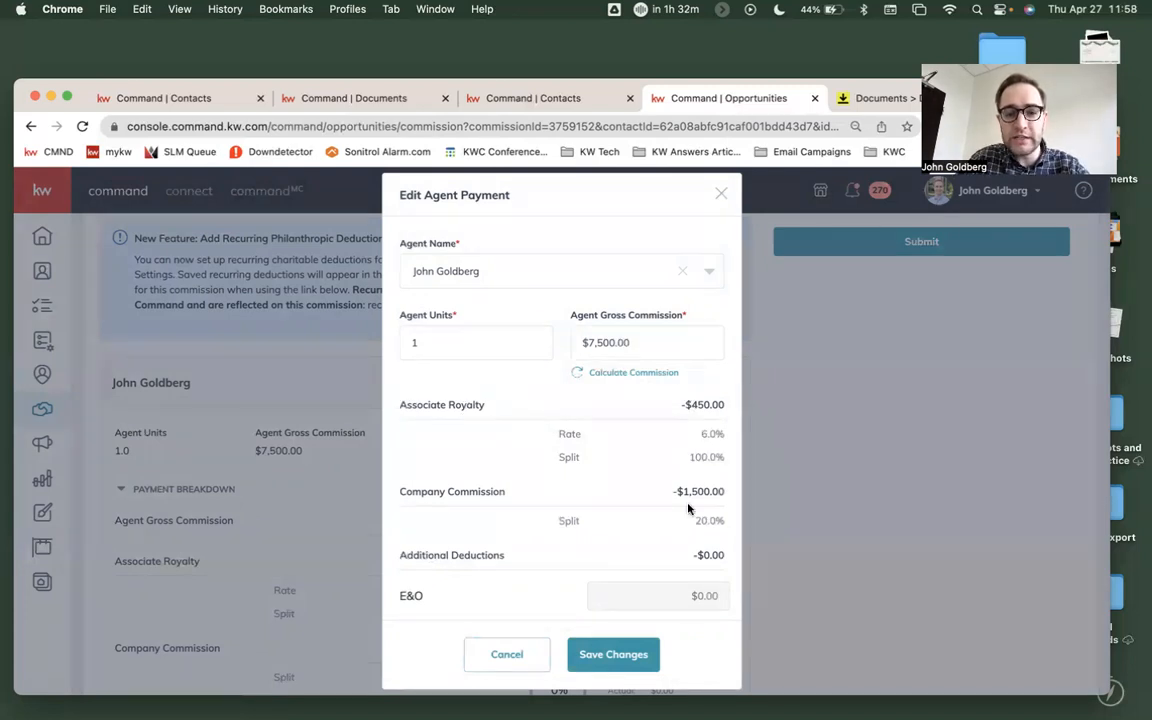
{"action": "scroll", "coordinate": [684, 508], "scroll_direction": "down", "scroll_amount": 2}
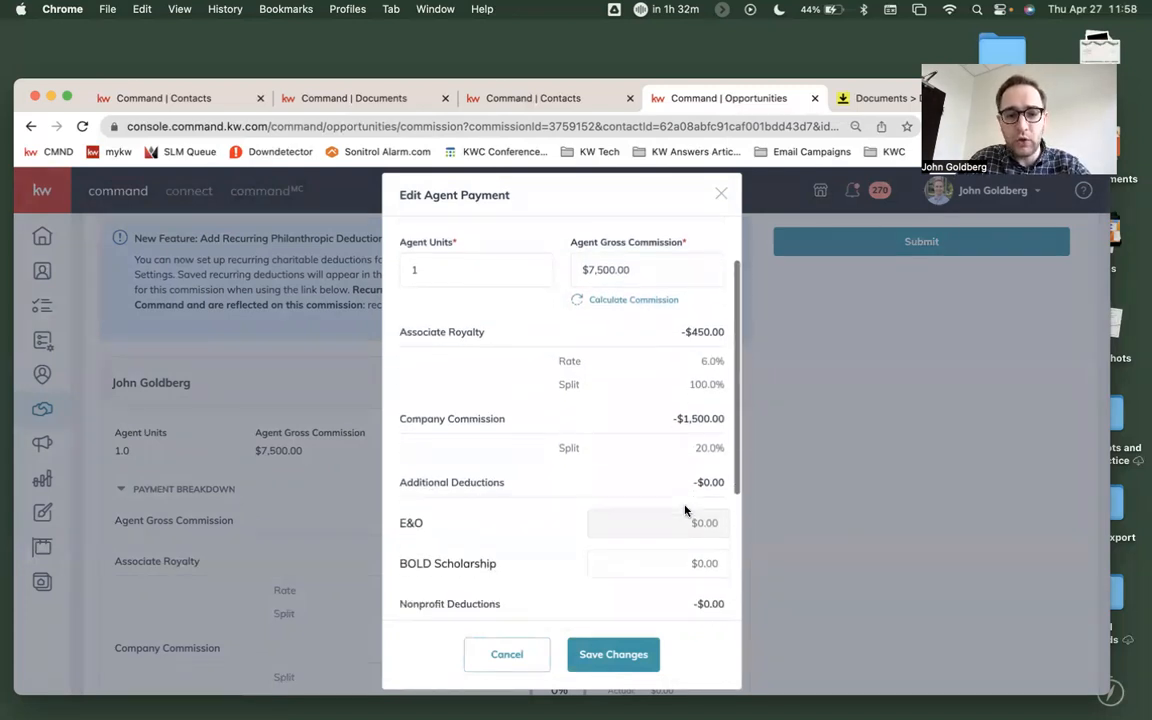
{"action": "scroll", "coordinate": [690, 480], "scroll_direction": "down", "scroll_amount": 2}
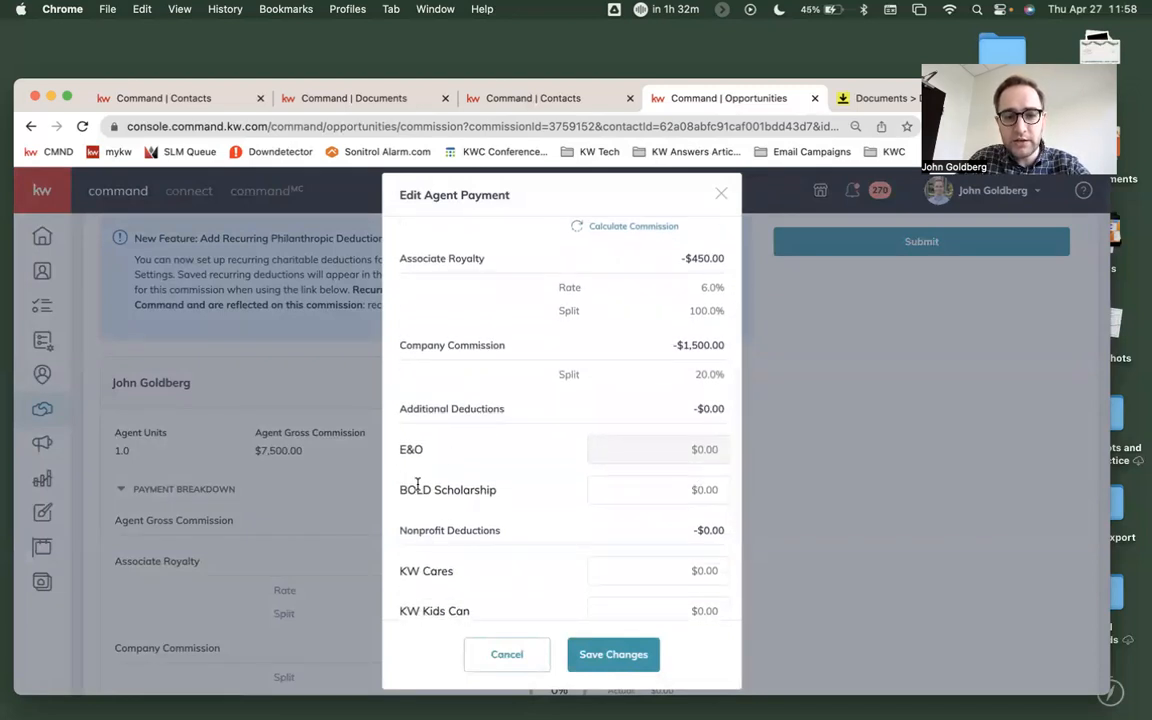
{"action": "left_click", "coordinate": [699, 491]}
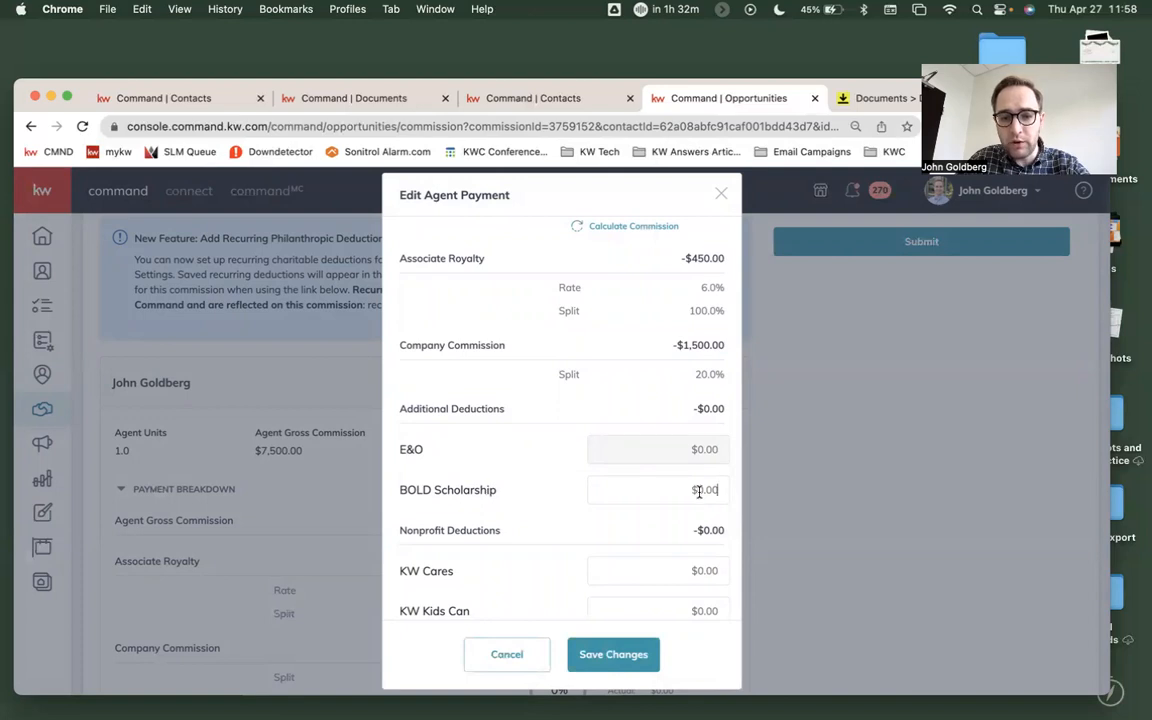
{"action": "scroll", "coordinate": [699, 491], "scroll_direction": "down", "scroll_amount": 1}
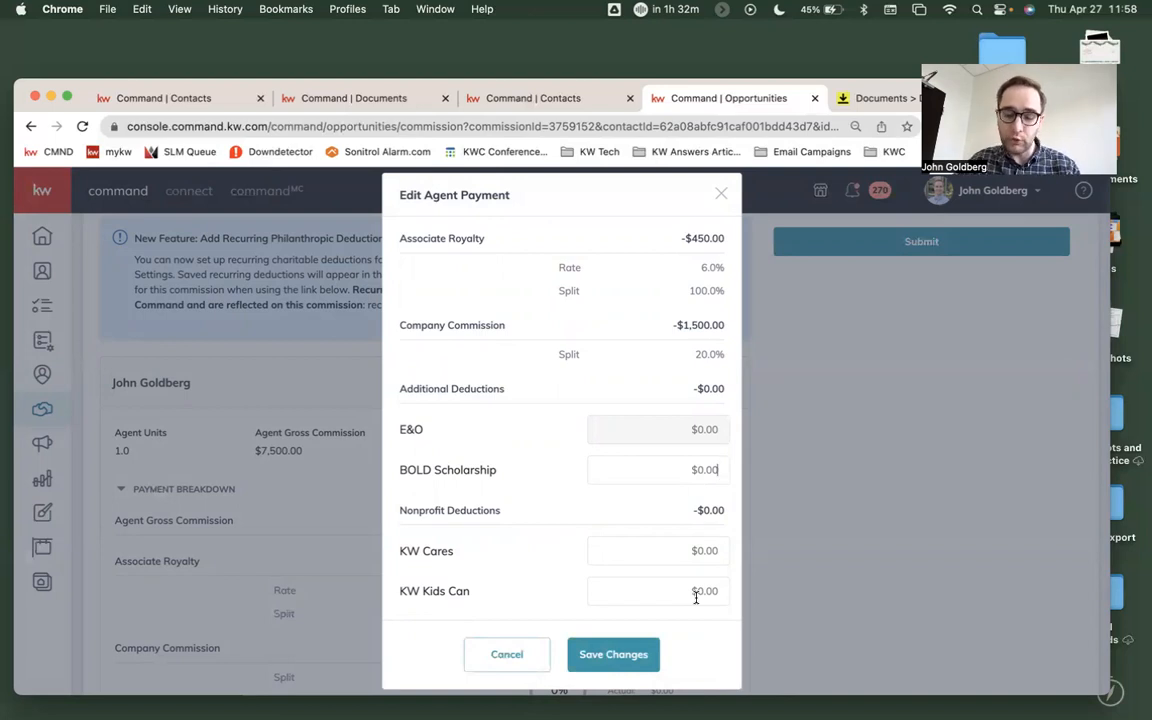
{"action": "scroll", "coordinate": [696, 597], "scroll_direction": "down", "scroll_amount": 3}
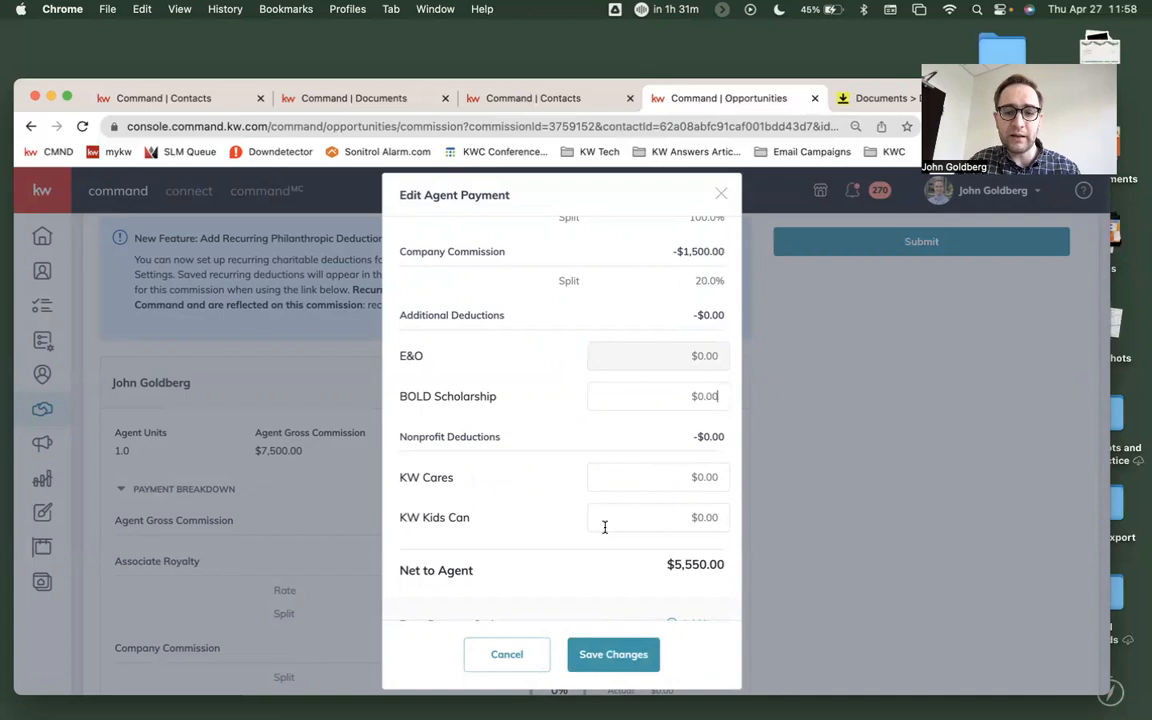
{"action": "scroll", "coordinate": [604, 528], "scroll_direction": "down", "scroll_amount": 2}
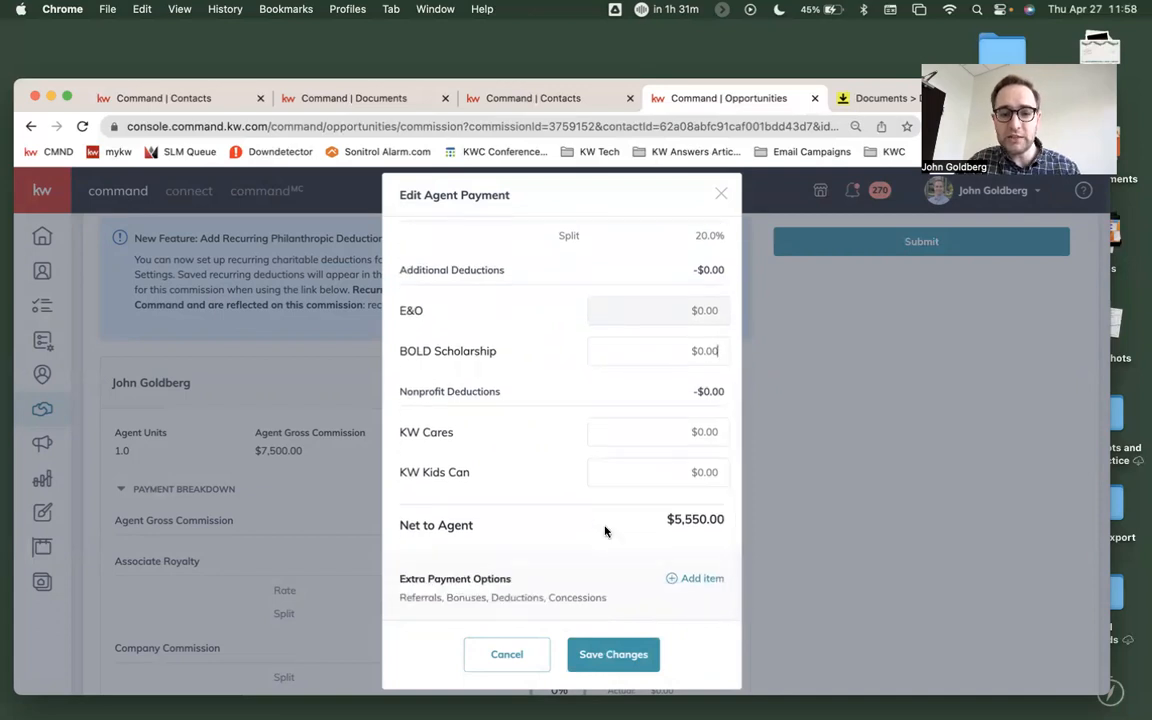
{"action": "scroll", "coordinate": [604, 531], "scroll_direction": "down", "scroll_amount": 2}
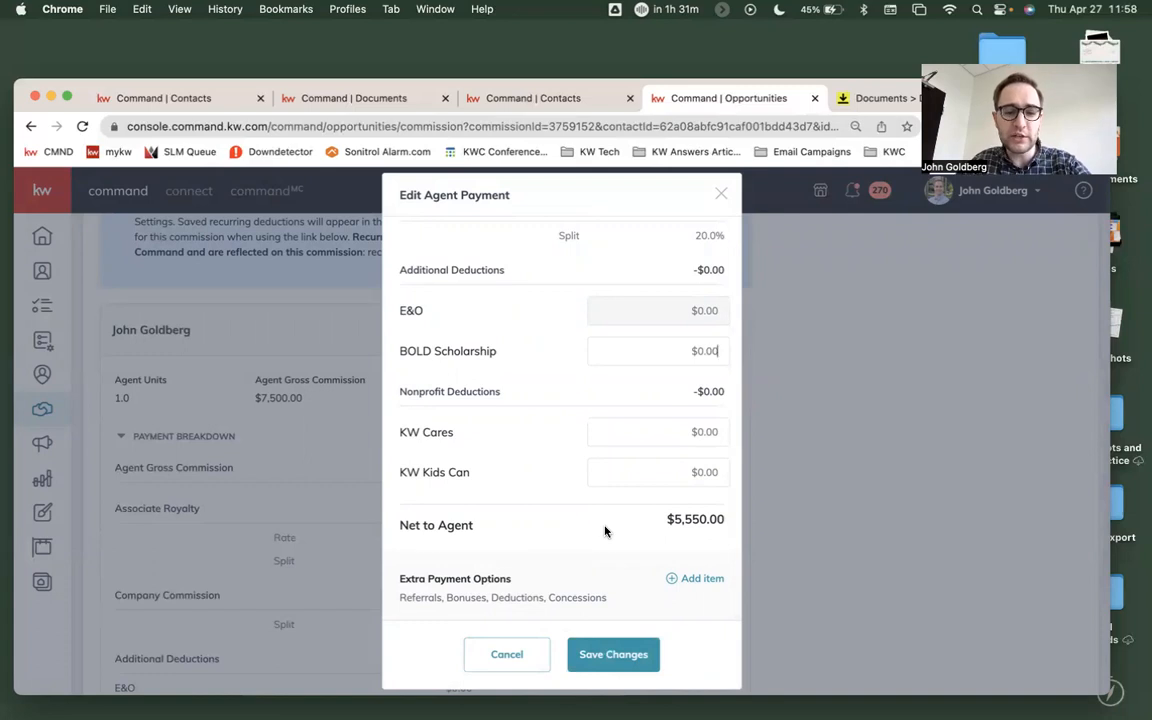
- Check the entry form for an extra Deduction item, cancel it, and save the agent payment
{"action": "left_click", "coordinate": [701, 581]}
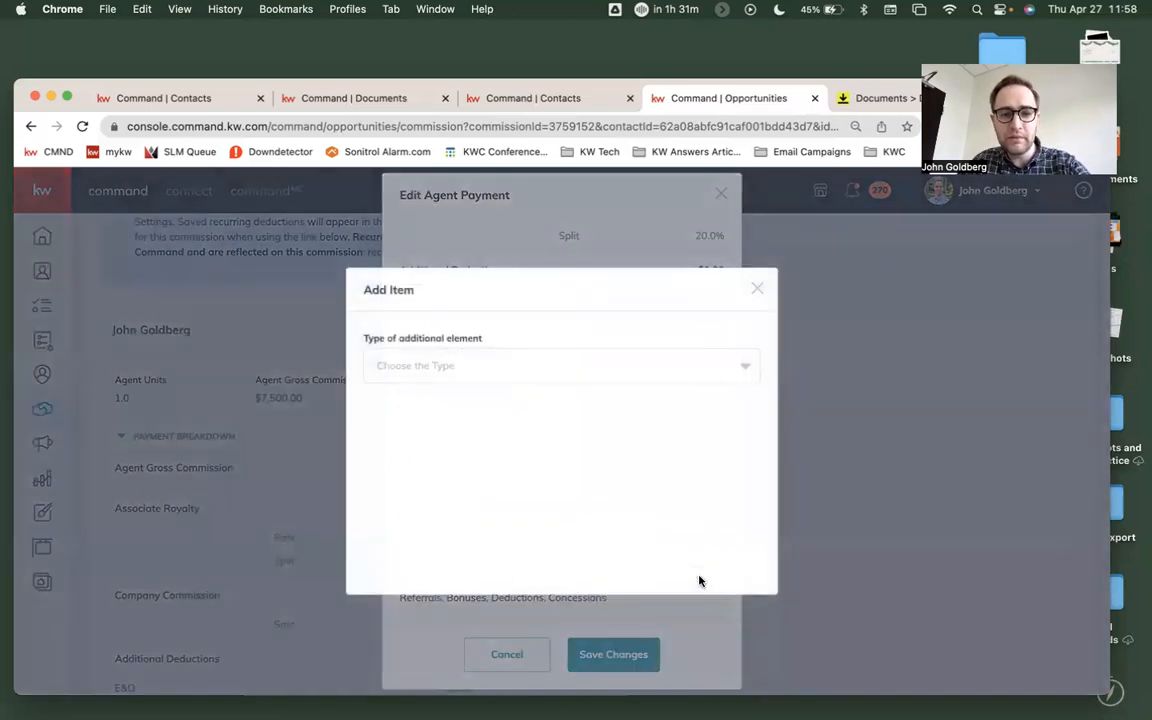
{"action": "left_click", "coordinate": [712, 366]}
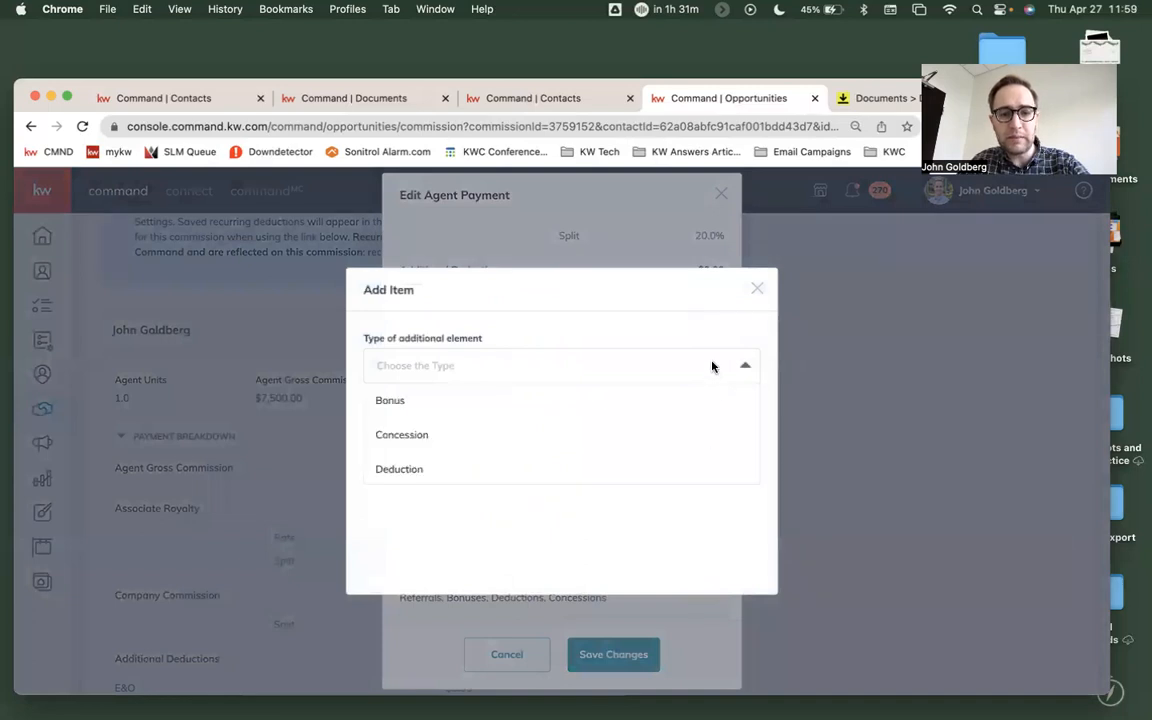
{"action": "left_click", "coordinate": [424, 471]}
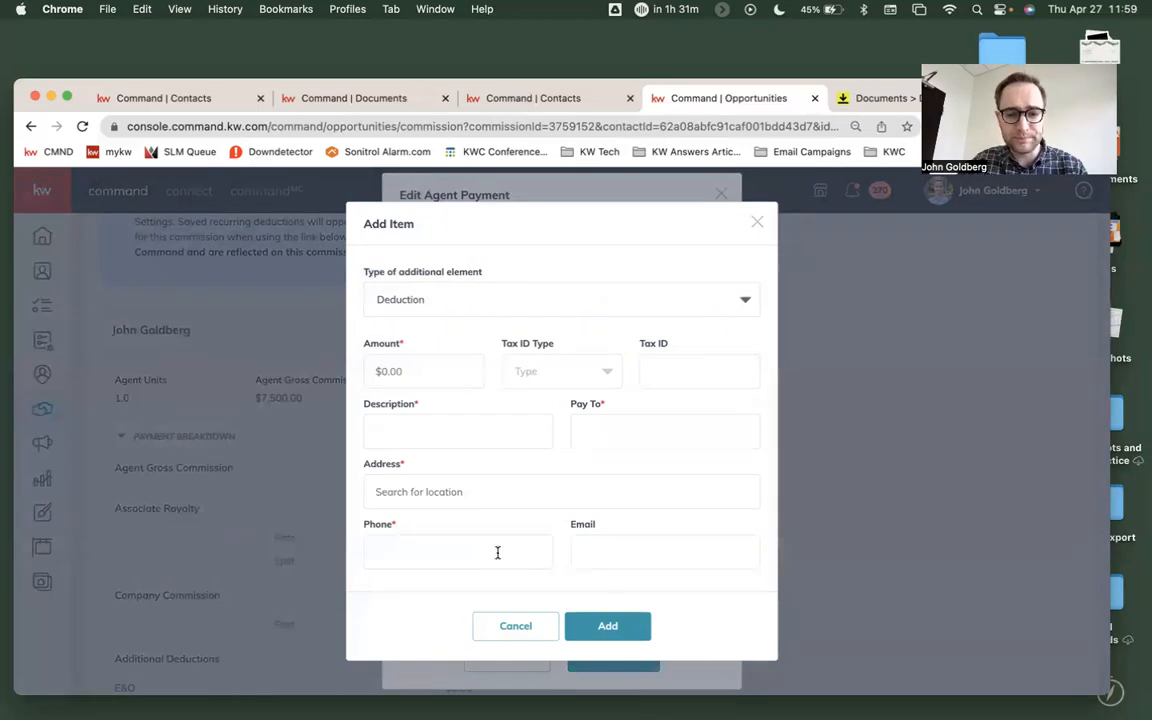
{"action": "left_click", "coordinate": [522, 625]}
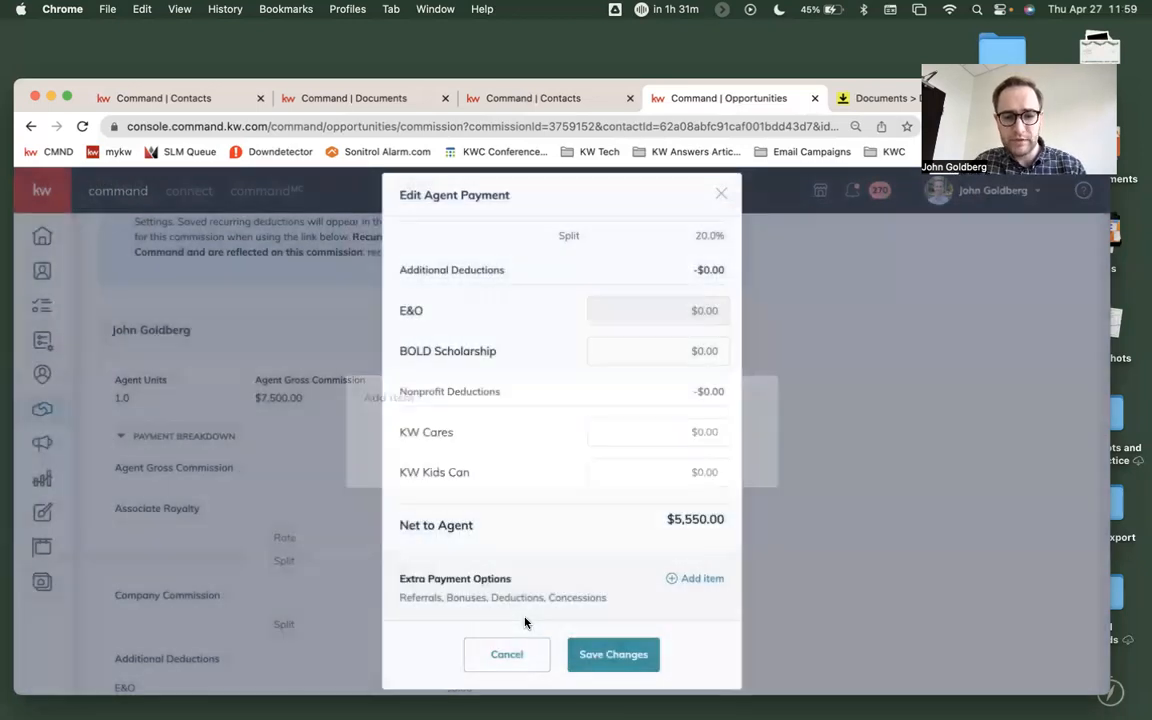
{"action": "left_click", "coordinate": [595, 656]}
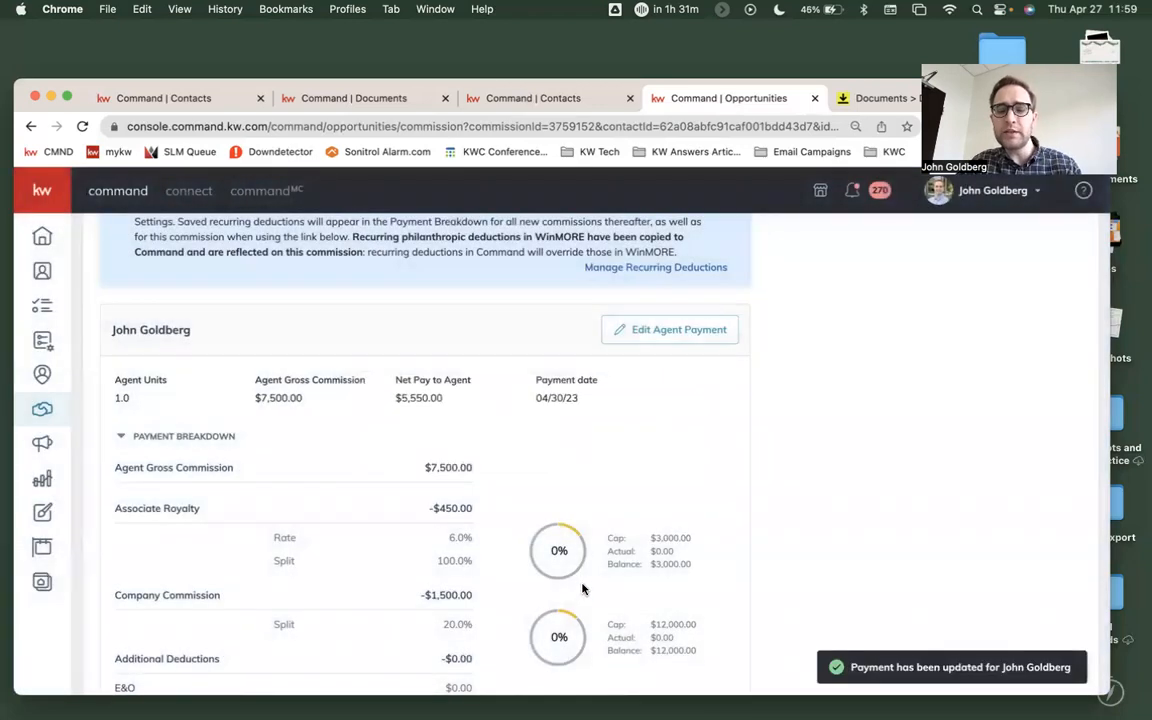
- Examine the fields required for a co-broker payment and close the form without saving
{"action": "scroll", "coordinate": [582, 589], "scroll_direction": "up", "scroll_amount": 3}
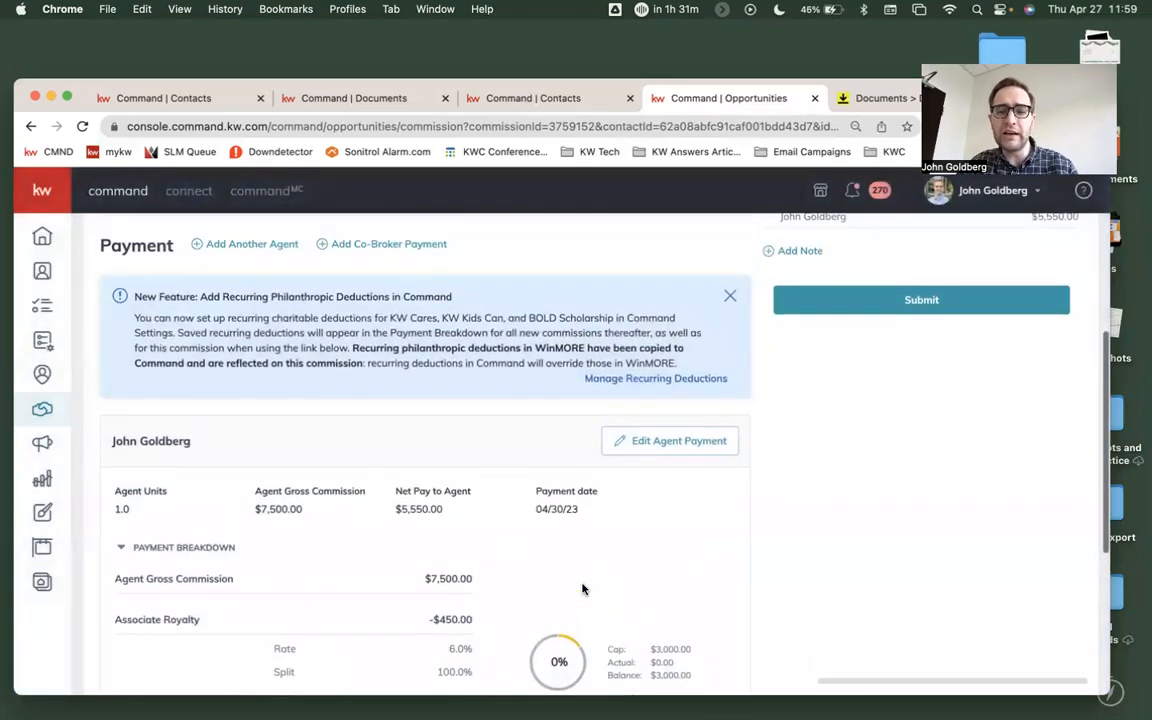
{"action": "scroll", "coordinate": [582, 589], "scroll_direction": "up", "scroll_amount": 1}
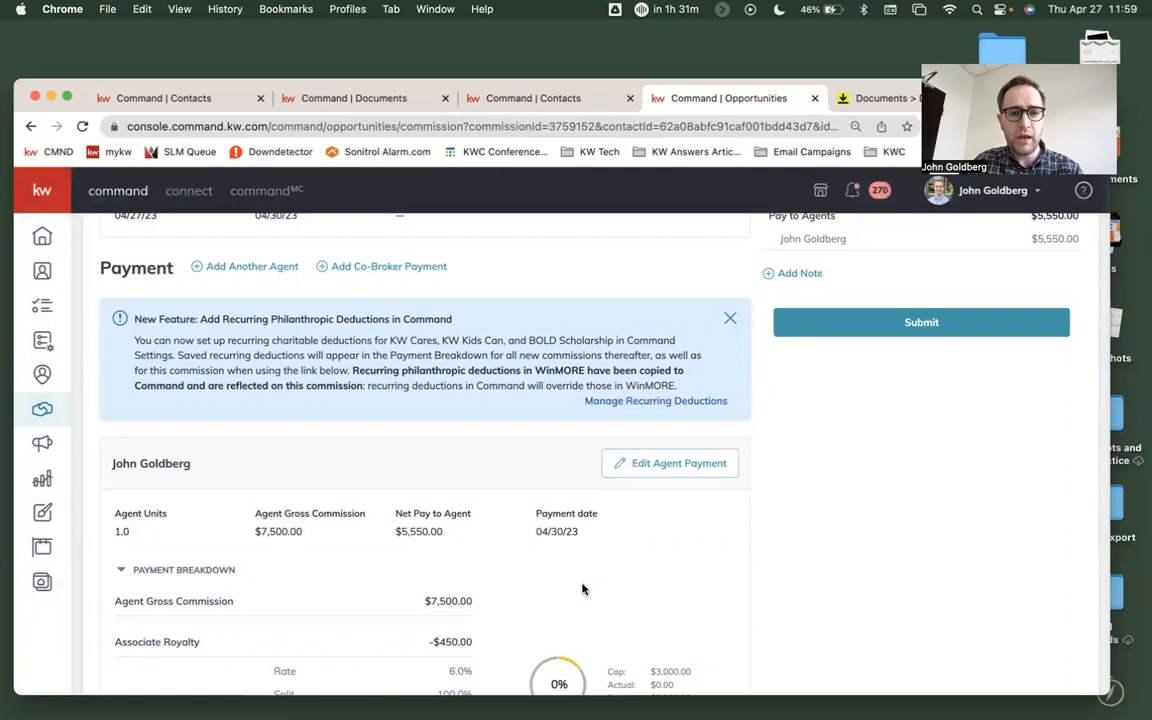
{"action": "left_click", "coordinate": [383, 267]}
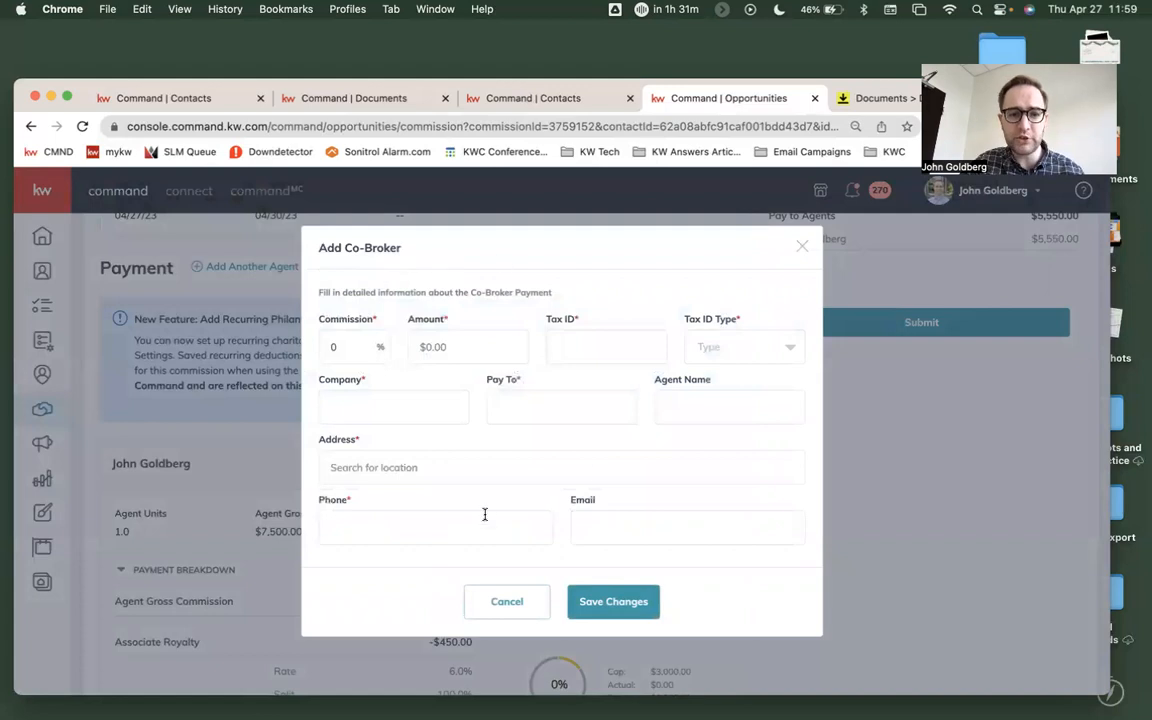
{"action": "left_click", "coordinate": [507, 602]}
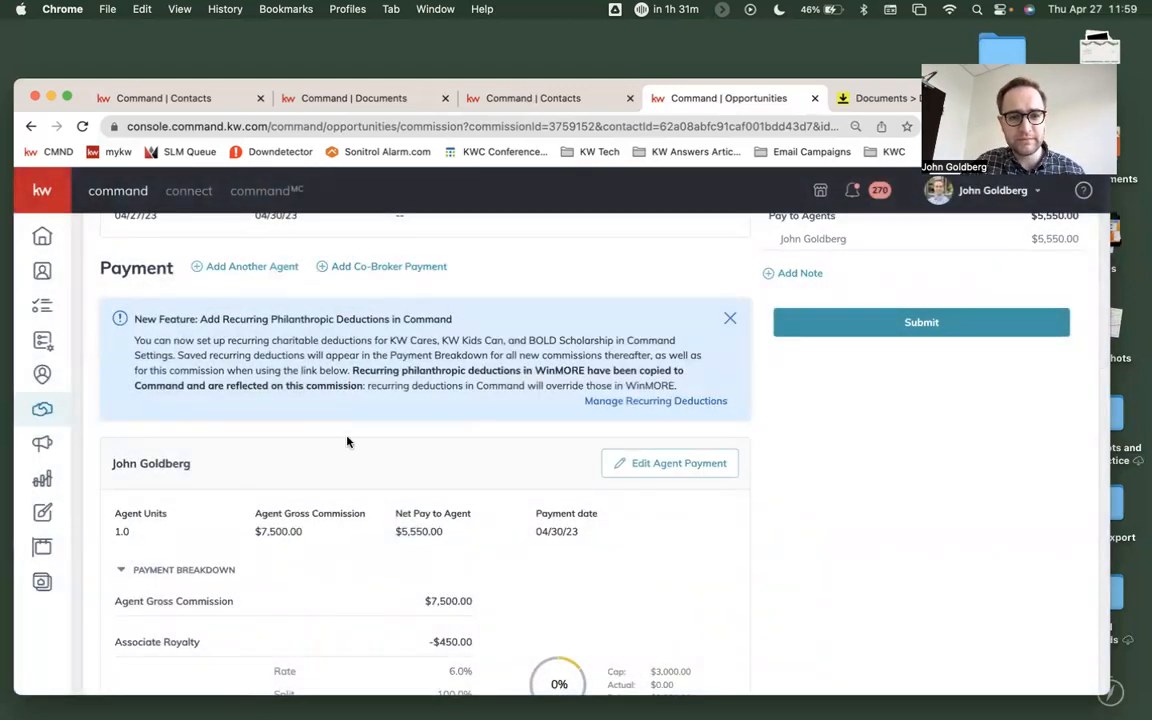
- Examine the form for adding another agent to the payment, cancel it, and return to the commission summary
{"action": "scroll", "coordinate": [347, 442], "scroll_direction": "down", "scroll_amount": 5}
{"action": "scroll", "coordinate": [347, 446], "scroll_direction": "up", "scroll_amount": 5}
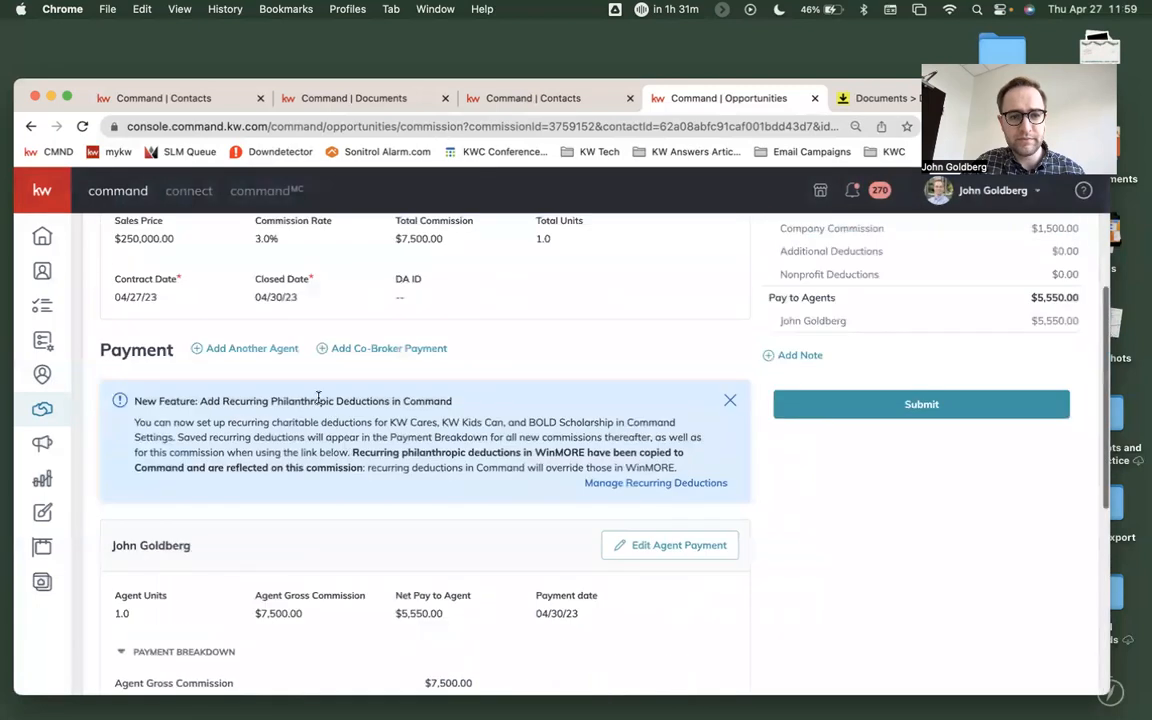
{"action": "left_click", "coordinate": [252, 349]}
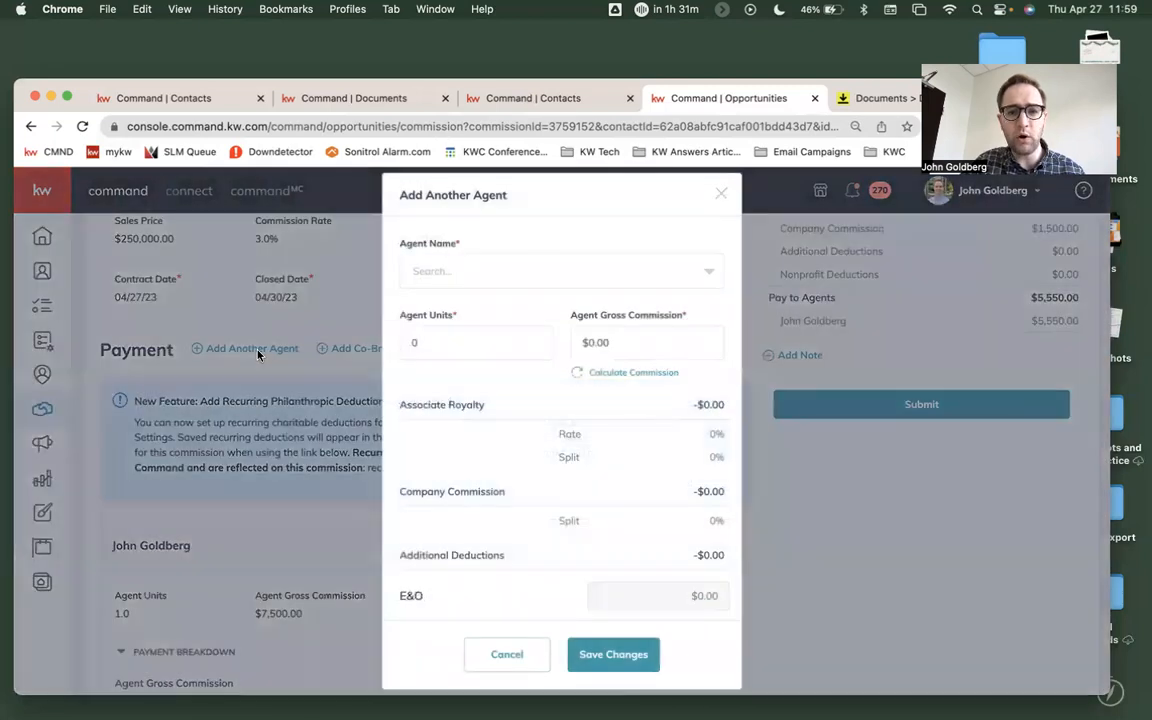
{"action": "left_click", "coordinate": [506, 654]}
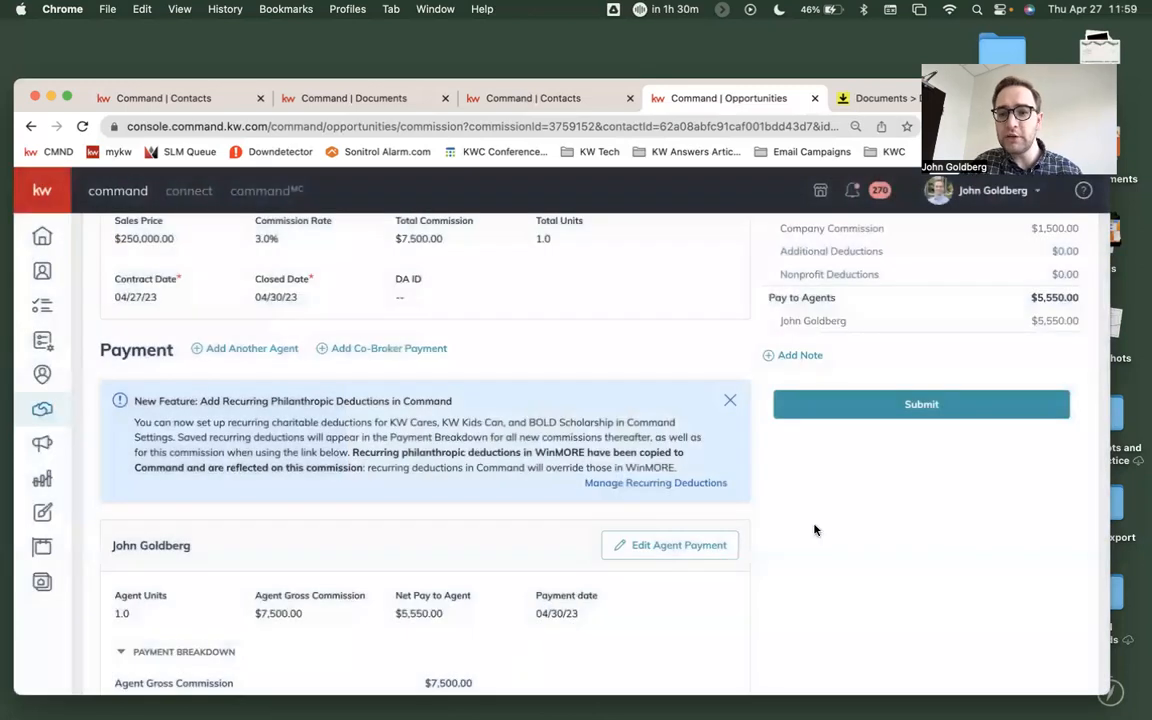
{"action": "scroll", "coordinate": [954, 407], "scroll_direction": "up", "scroll_amount": 4}
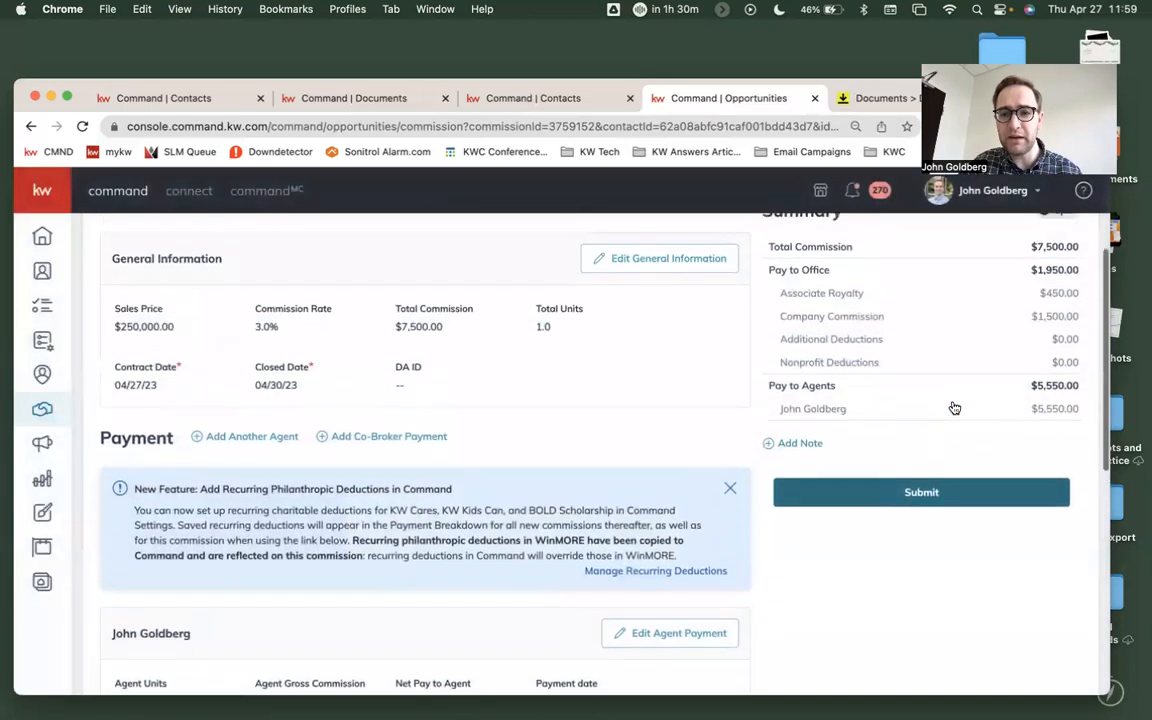
{"action": "scroll", "coordinate": [954, 407], "scroll_direction": "up", "scroll_amount": 2}
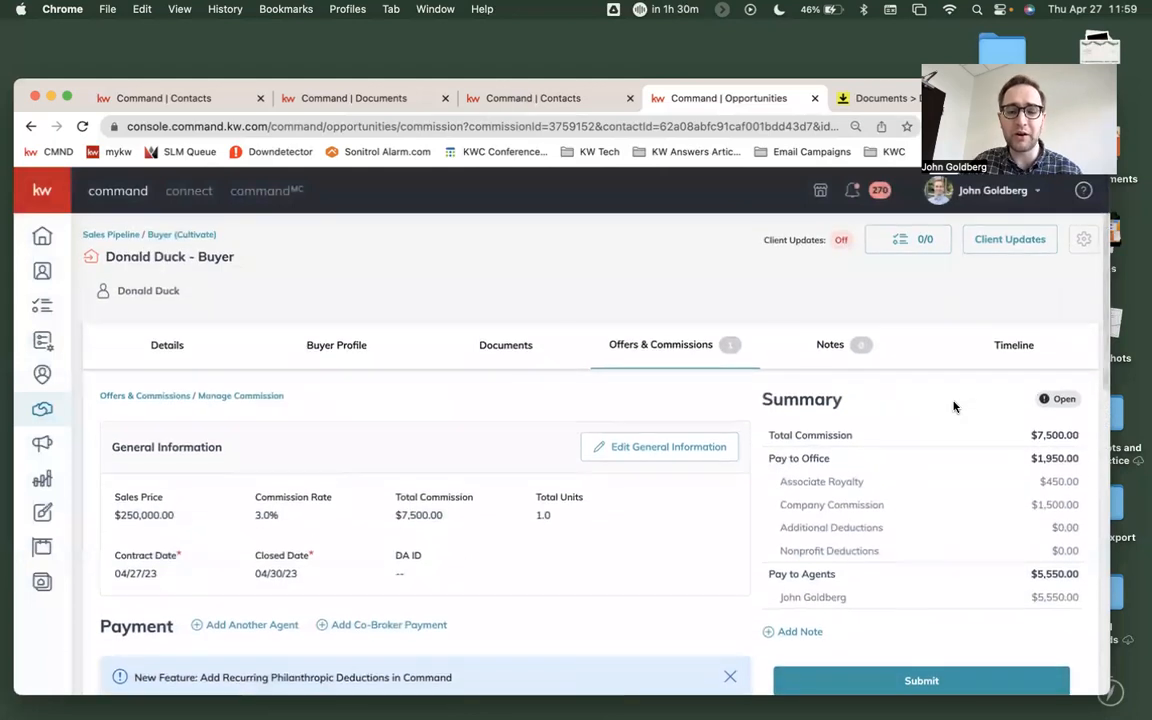